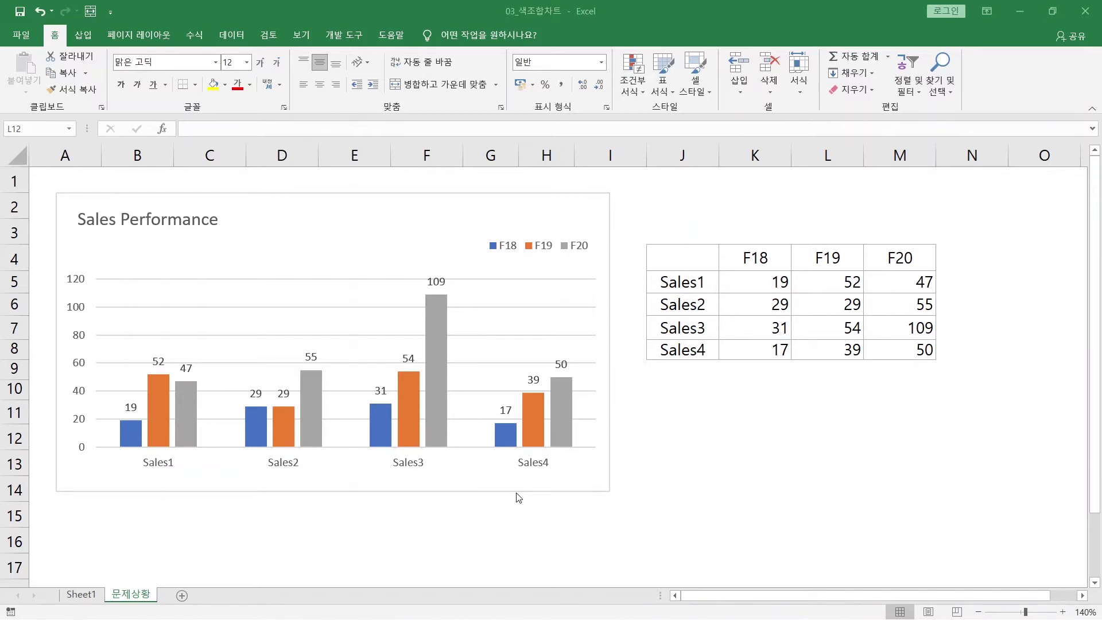
Step: Insert a clustered column chart from J4:M8 on Sheet1 and enlarge it beside the table, covering about A2:H14
{"action": "left_click", "coordinate": [82, 596]}
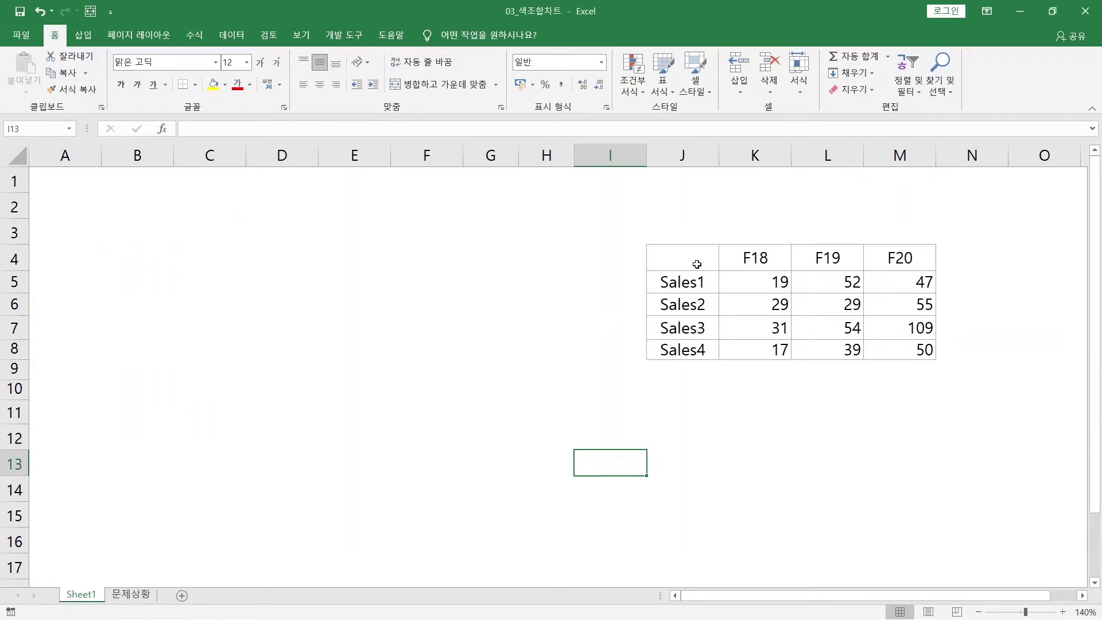
{"action": "left_click_drag", "start_coordinate": [697, 264], "coordinate": [879, 343]}
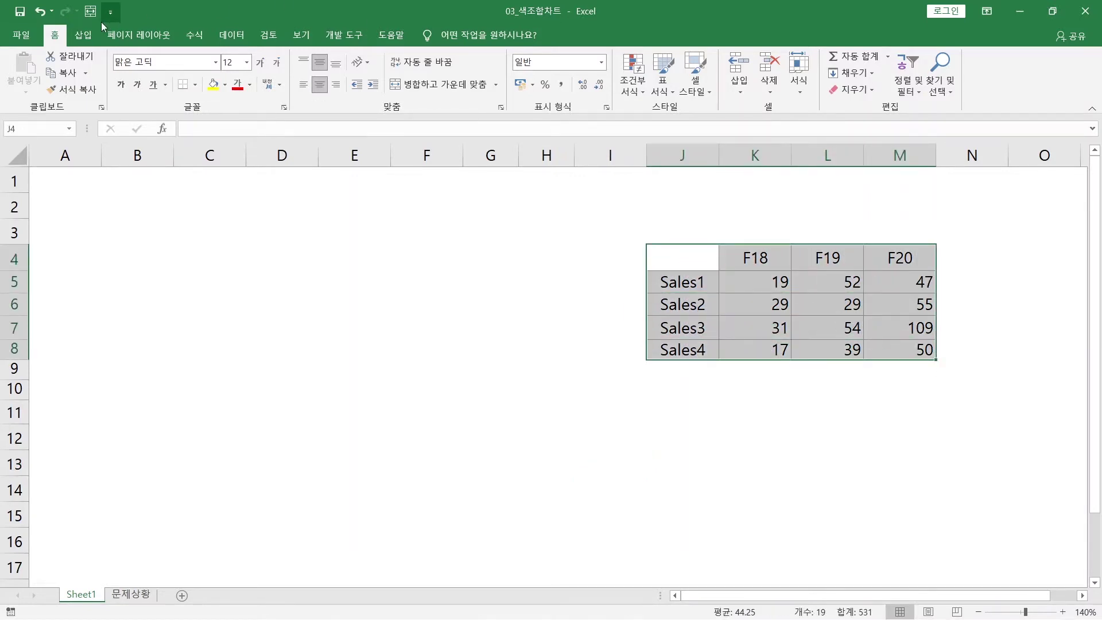
{"action": "left_click", "coordinate": [75, 39]}
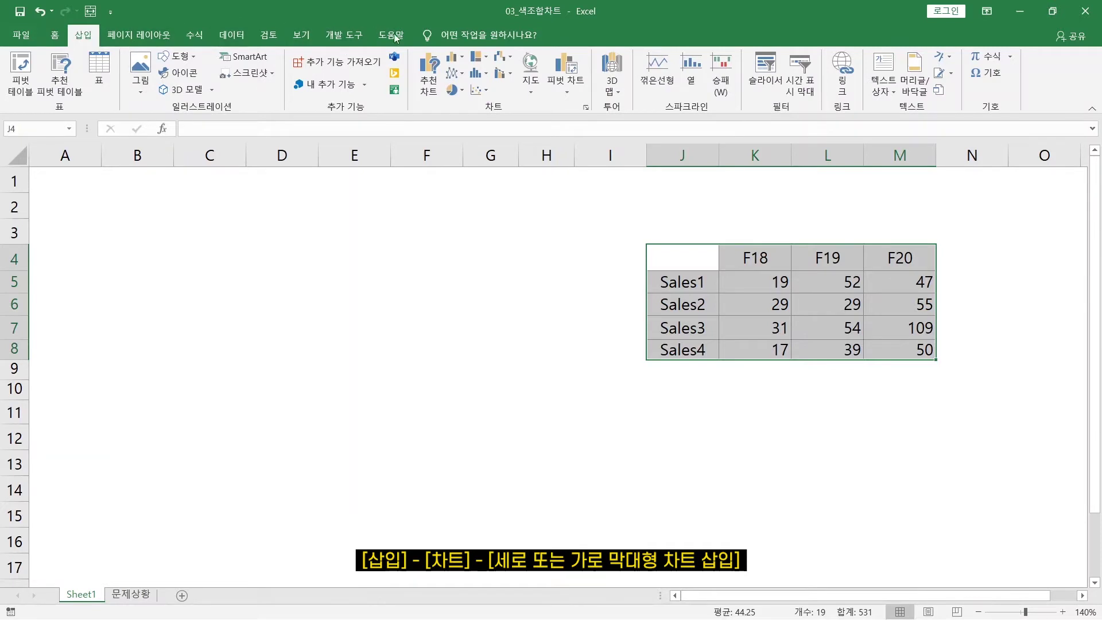
{"action": "left_click", "coordinate": [465, 56]}
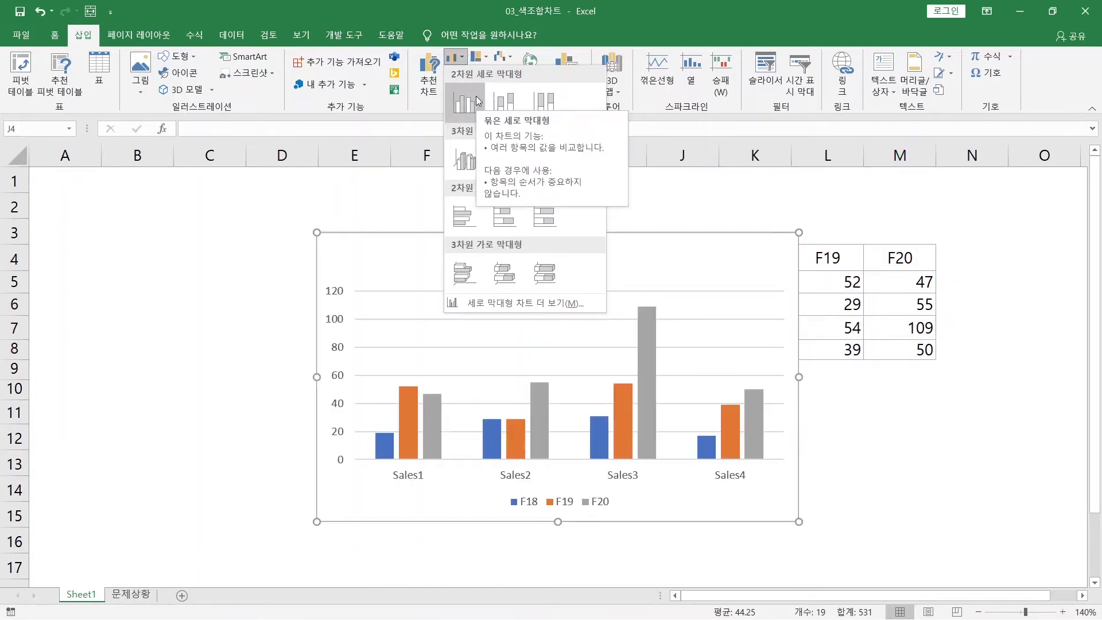
{"action": "left_click", "coordinate": [476, 95]}
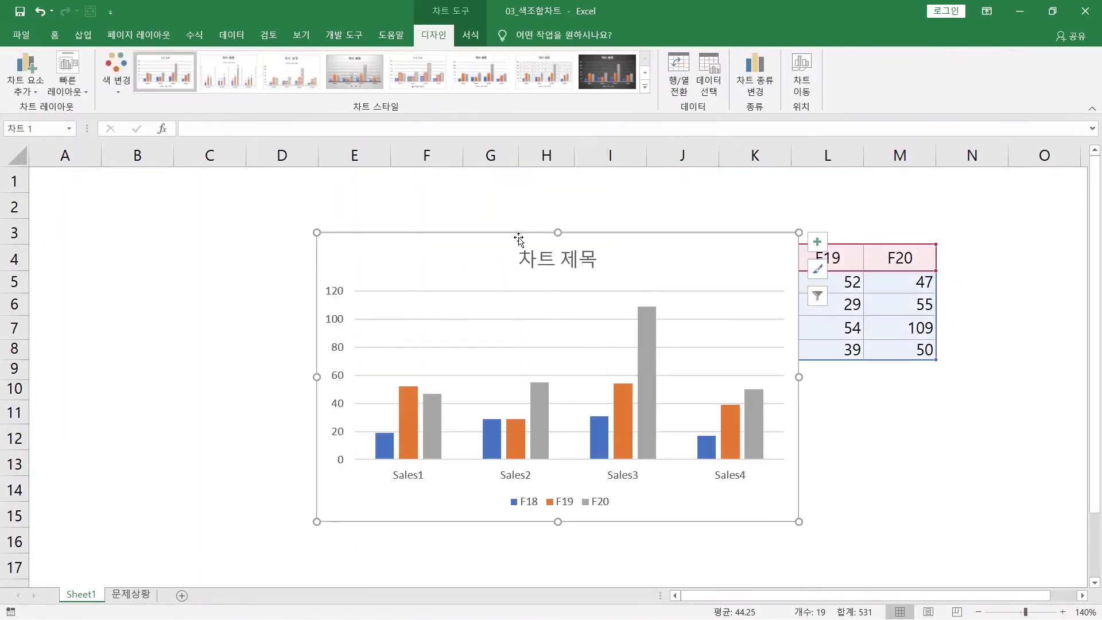
{"action": "left_click_drag", "start_coordinate": [518, 239], "coordinate": [250, 192]}
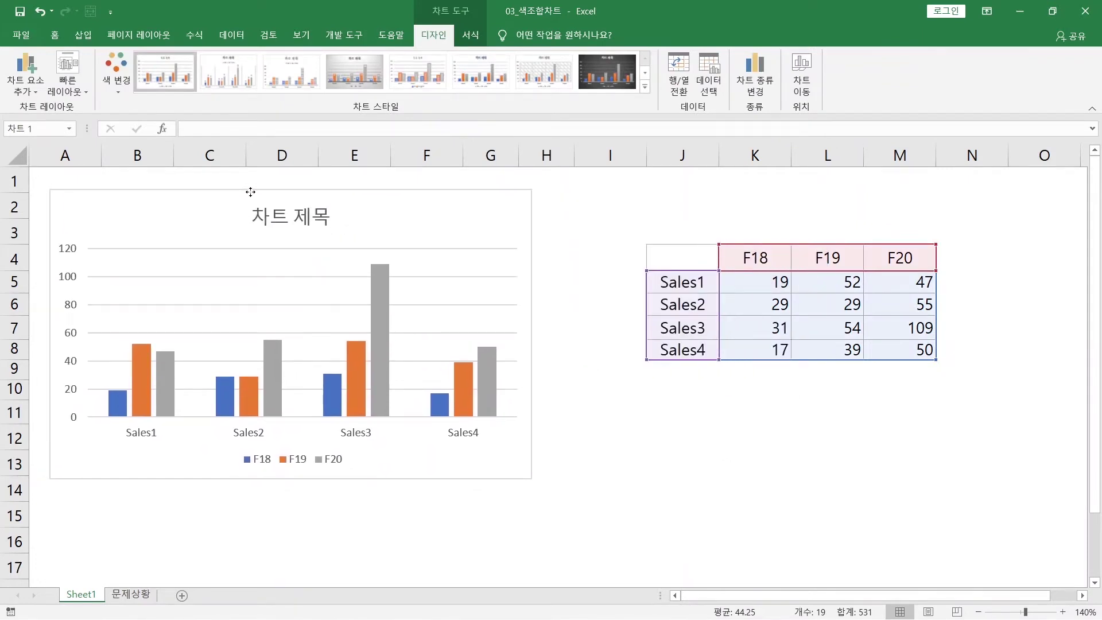
{"action": "left_click_drag", "start_coordinate": [534, 480], "coordinate": [593, 495]}
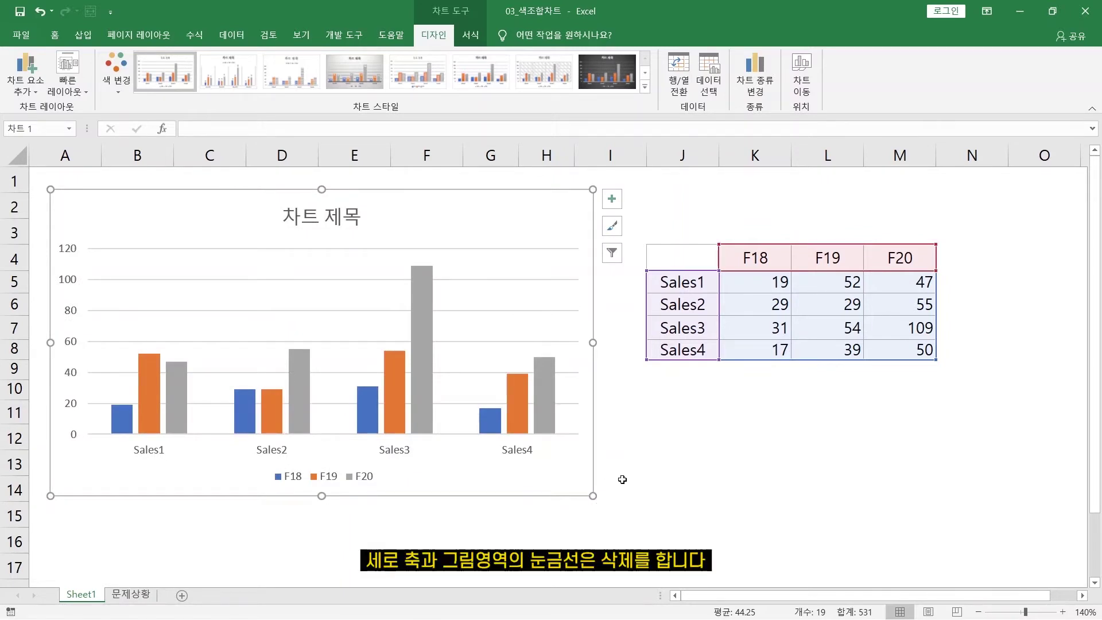
Step: Delete the chart's vertical value axis and its major gridlines
{"action": "left_click", "coordinate": [73, 344]}
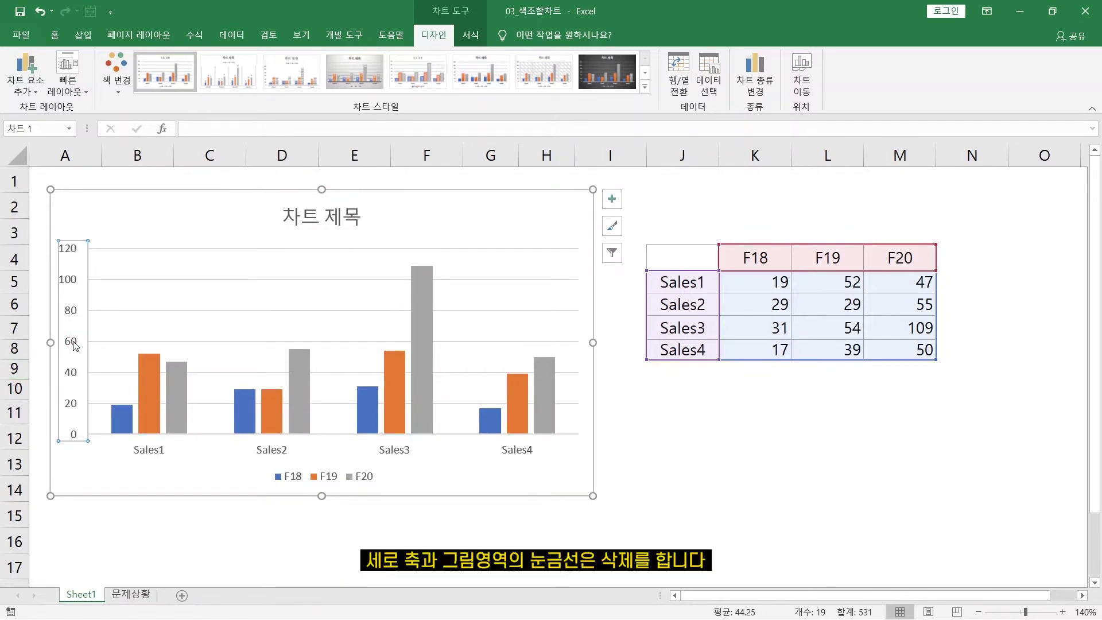
{"action": "key", "text": "Delete"}
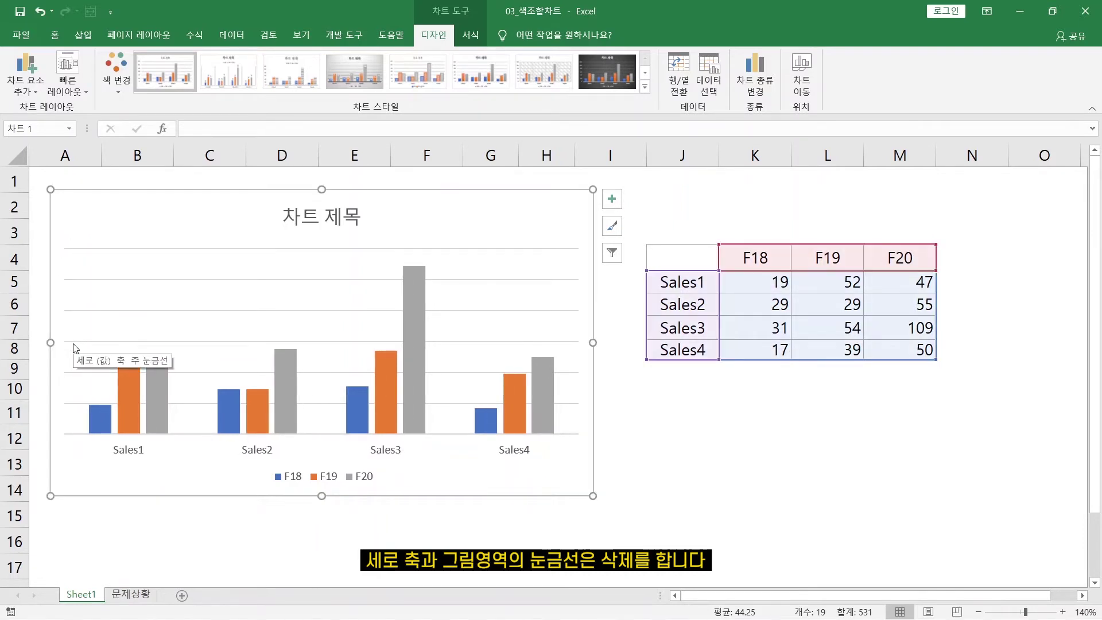
{"action": "left_click", "coordinate": [127, 311]}
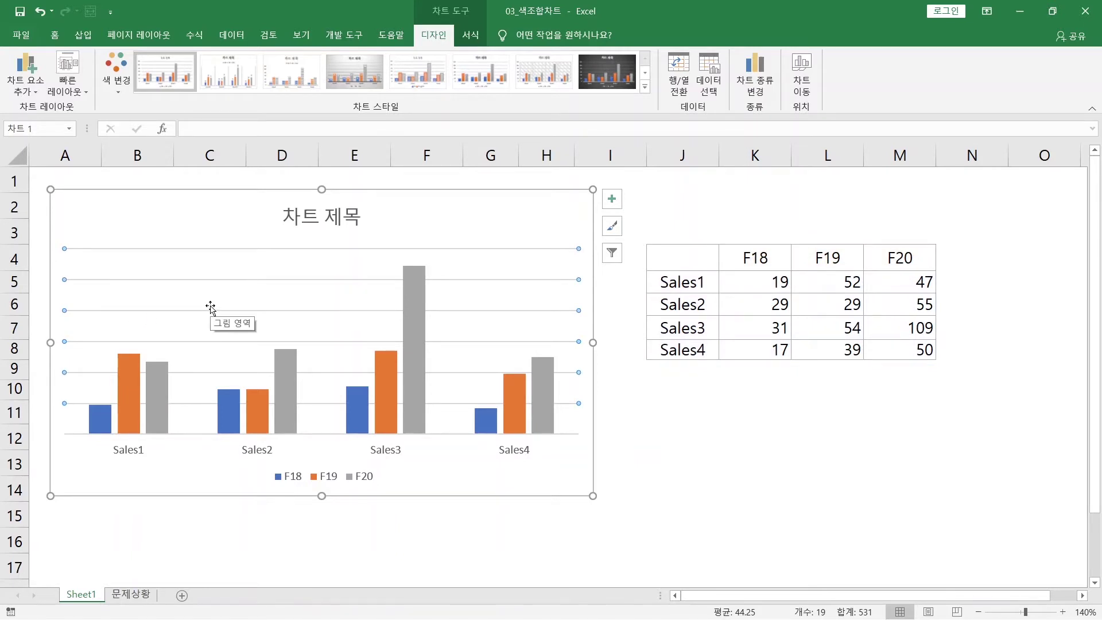
{"action": "key", "text": "Escape"}
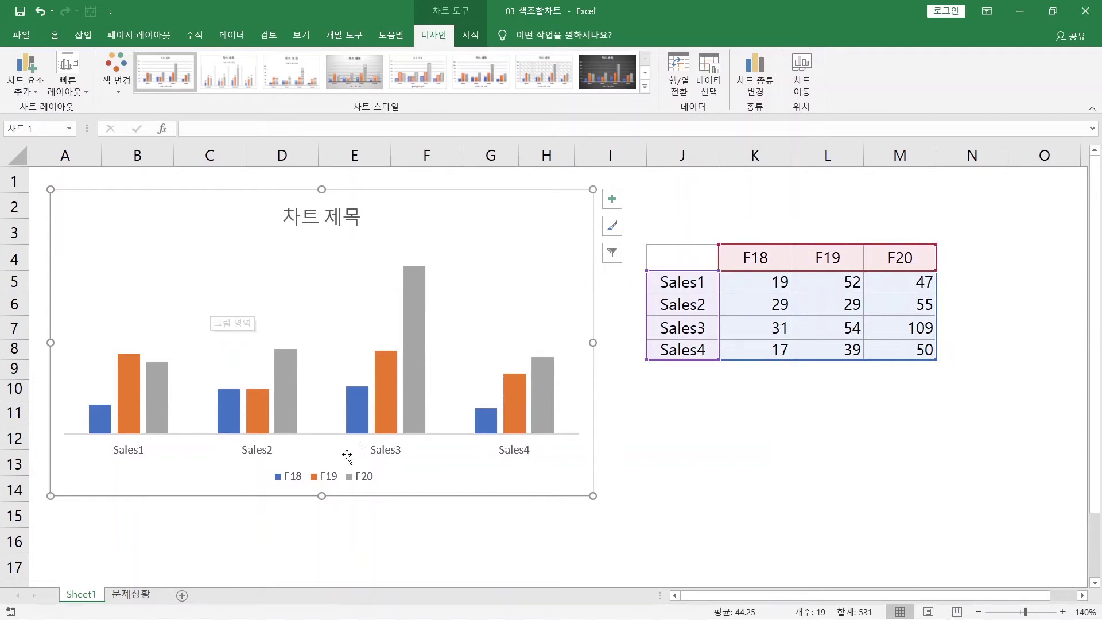
Step: Increase the font size of the horizontal axis labels and the legend to 10
{"action": "left_click", "coordinate": [383, 454]}
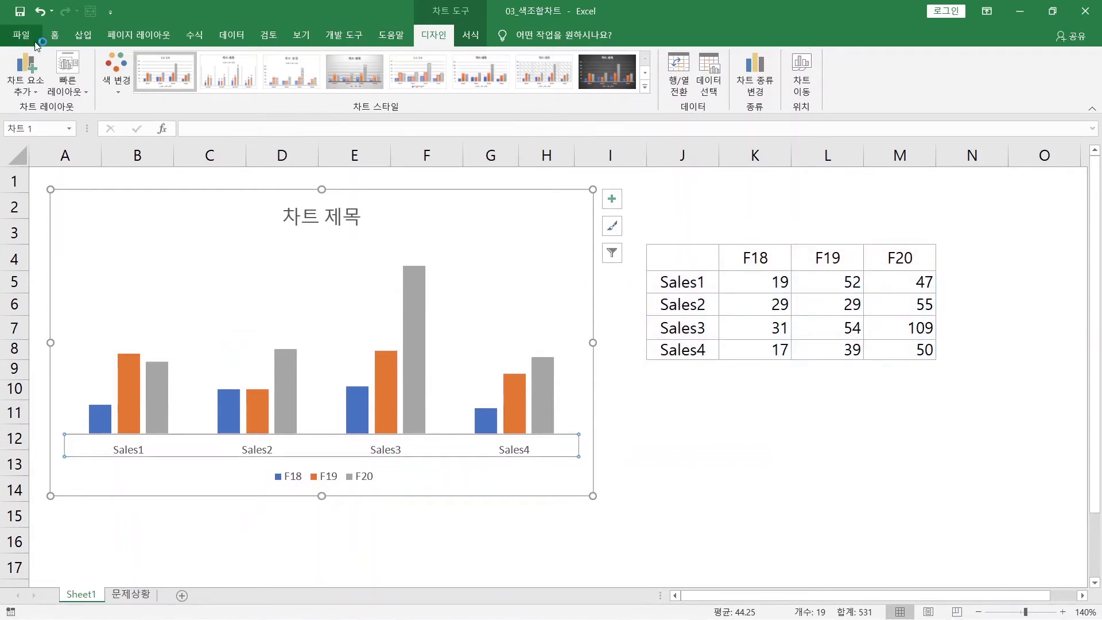
{"action": "left_click", "coordinate": [55, 35]}
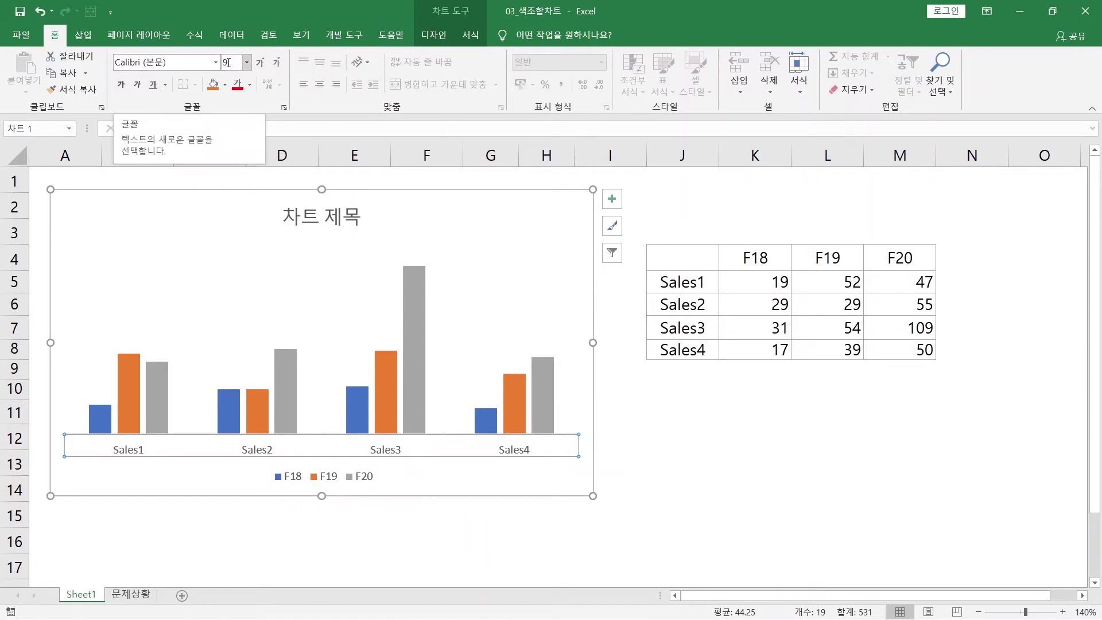
{"action": "left_click", "coordinate": [257, 64]}
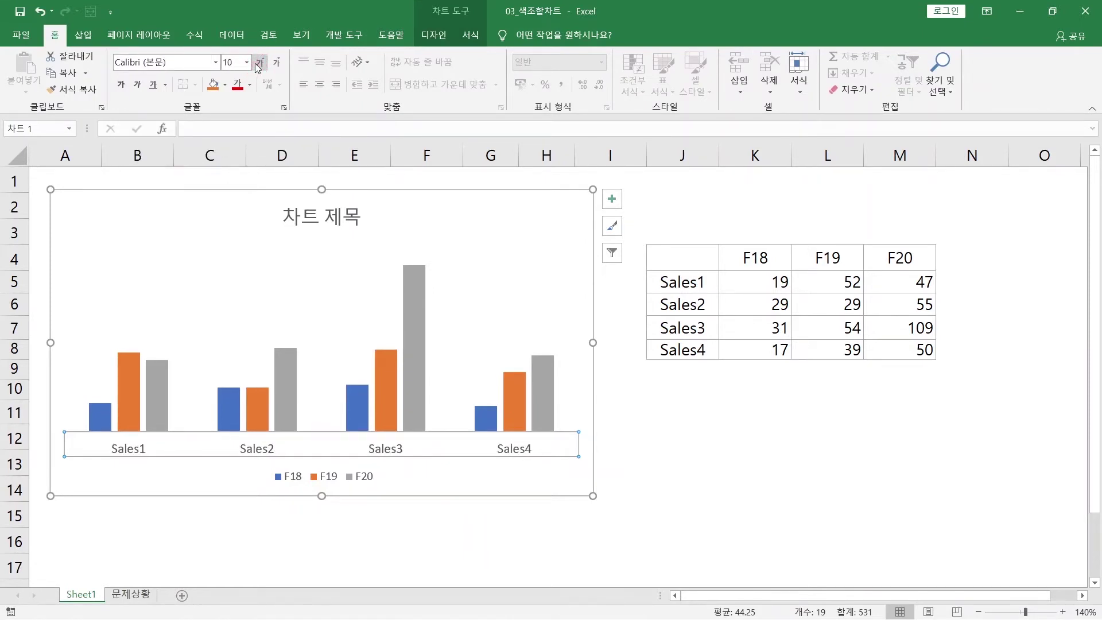
{"action": "left_click", "coordinate": [349, 476]}
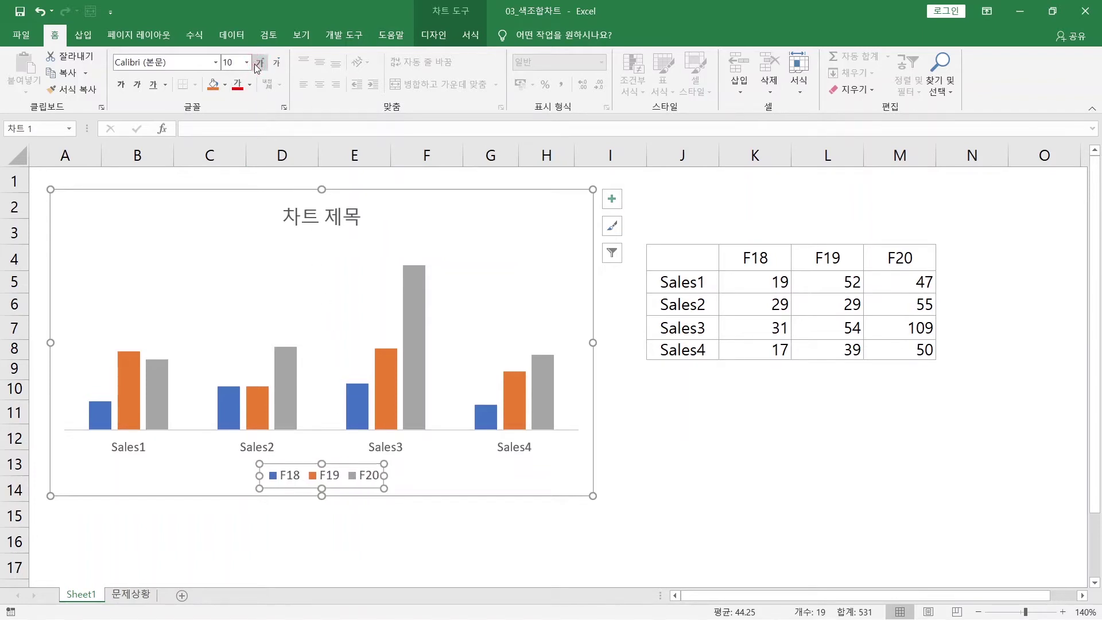
Step: Give the F18 data series a solid light grey fill
{"action": "left_click", "coordinate": [99, 417]}
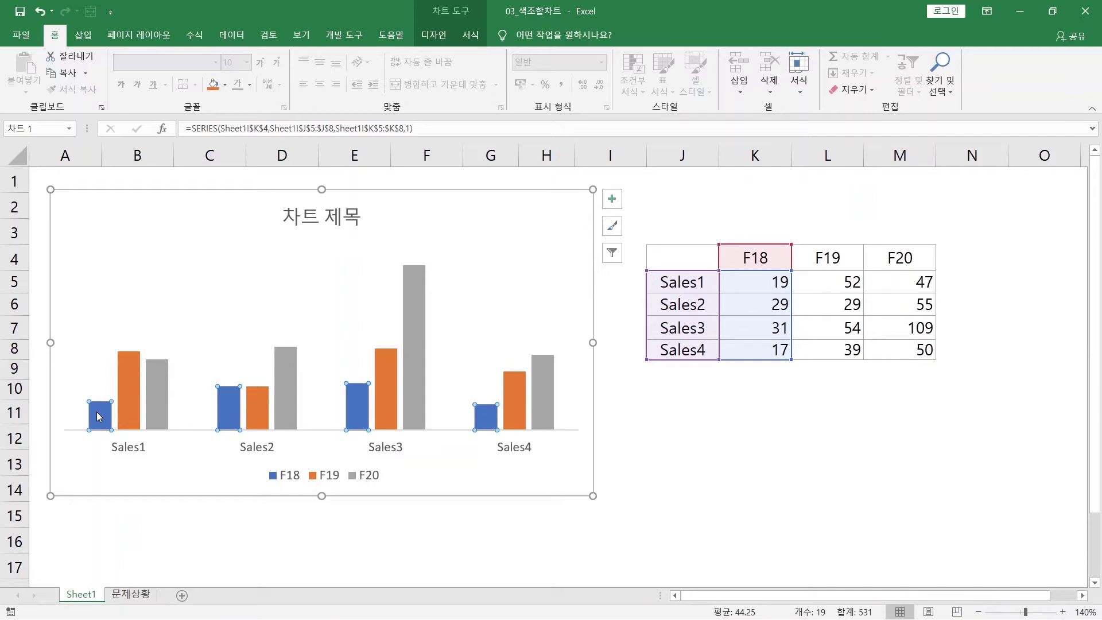
{"action": "right_click", "coordinate": [99, 417]}
{"action": "left_click", "coordinate": [136, 543]}
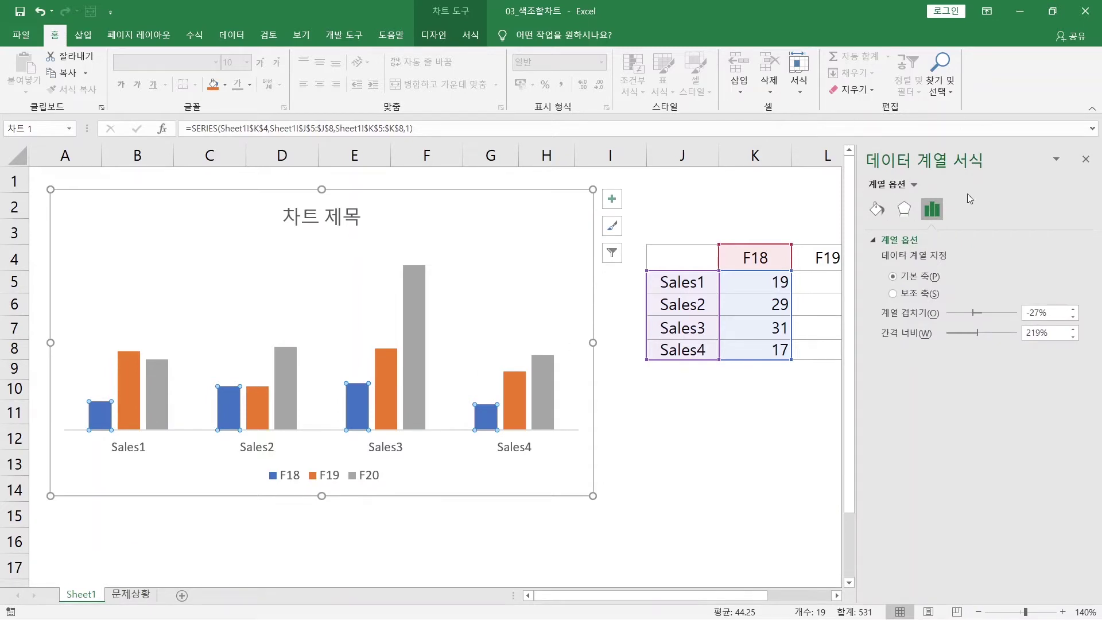
{"action": "left_click", "coordinate": [876, 210]}
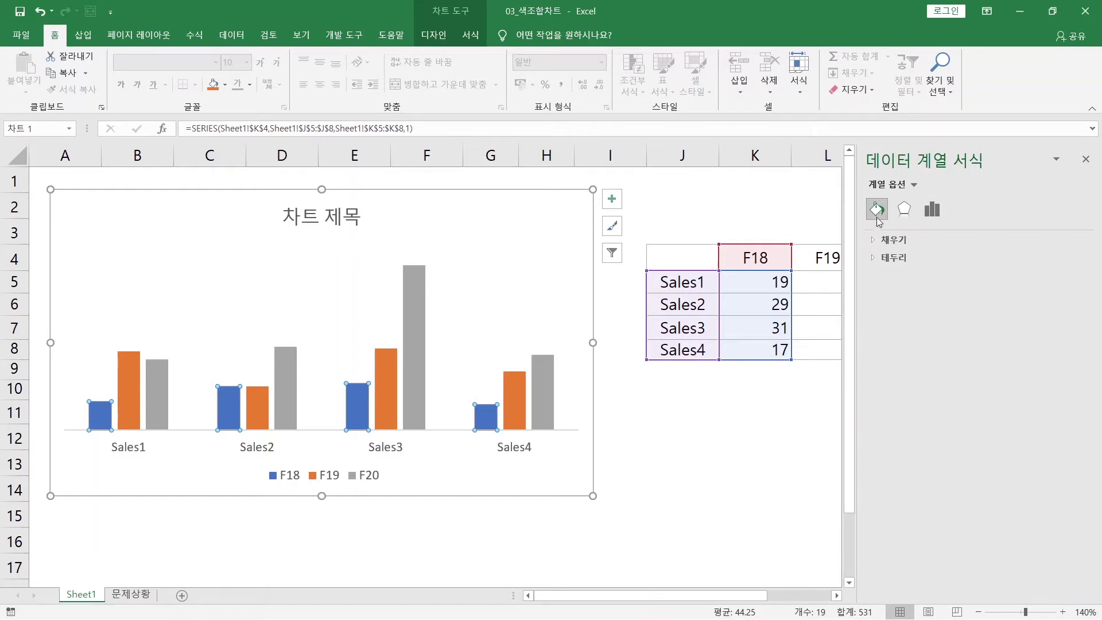
{"action": "left_click", "coordinate": [882, 245]}
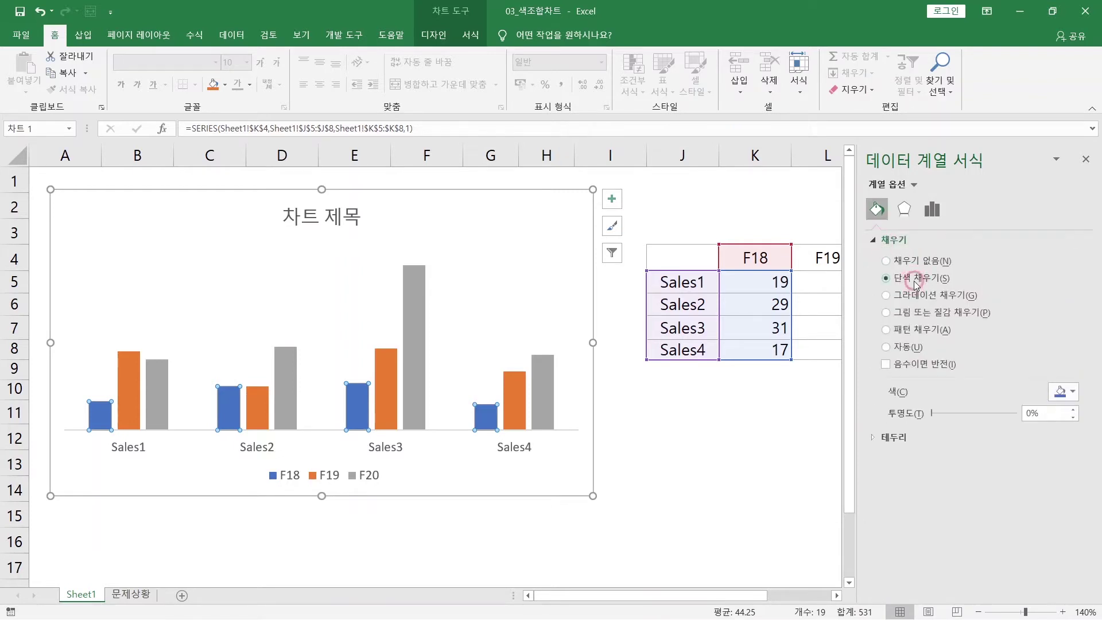
{"action": "left_click", "coordinate": [1072, 394]}
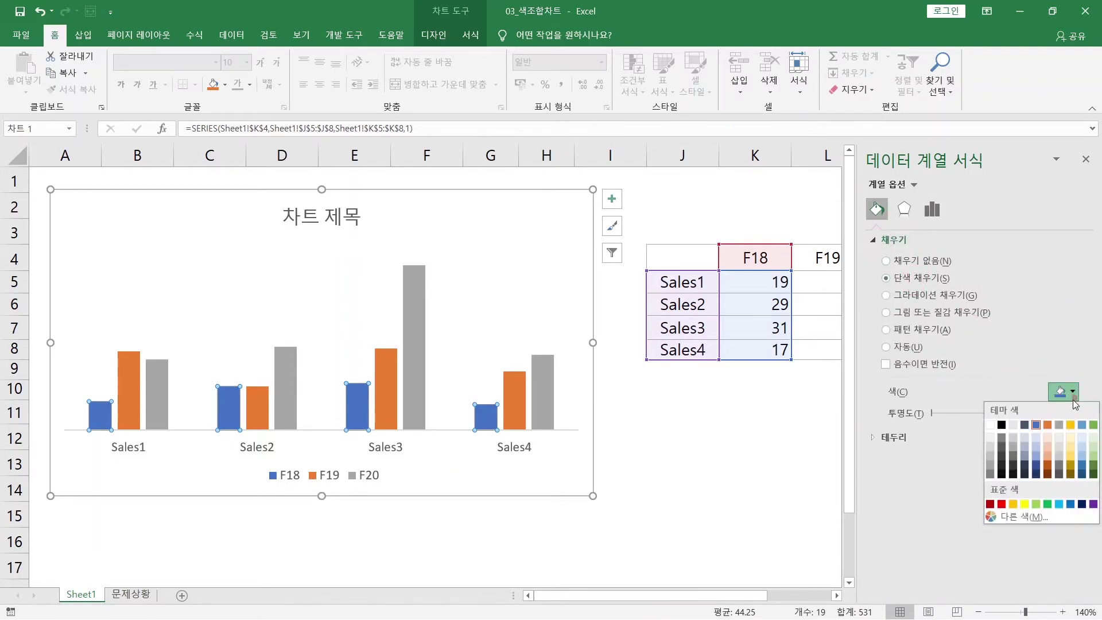
{"action": "left_click", "coordinate": [990, 444]}
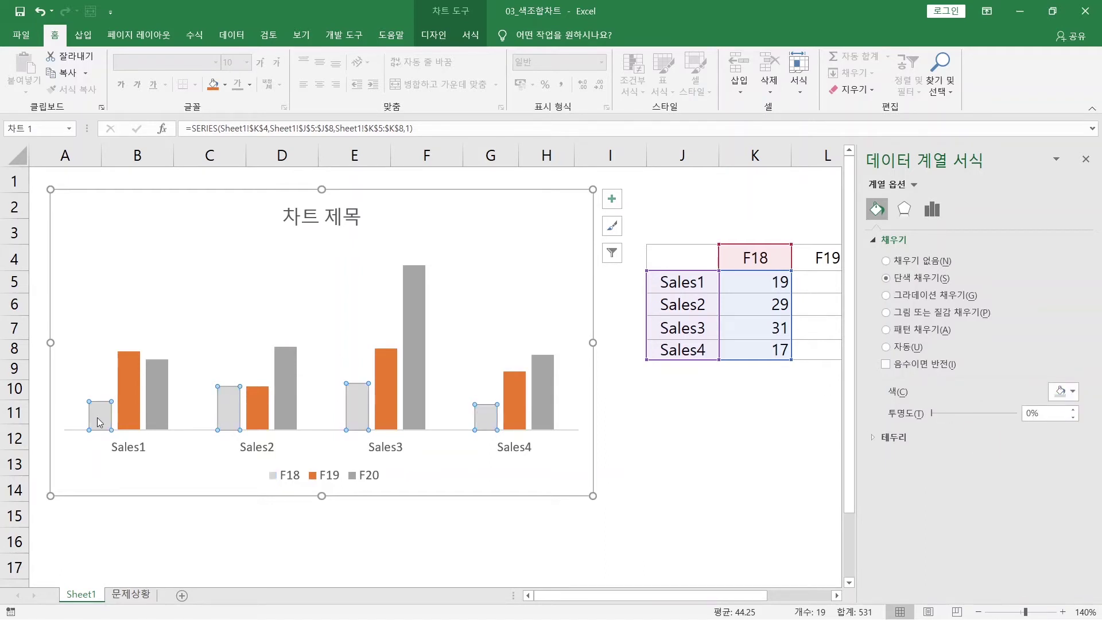
Step: Give the F19 data series a solid medium grey fill
{"action": "left_click", "coordinate": [130, 401]}
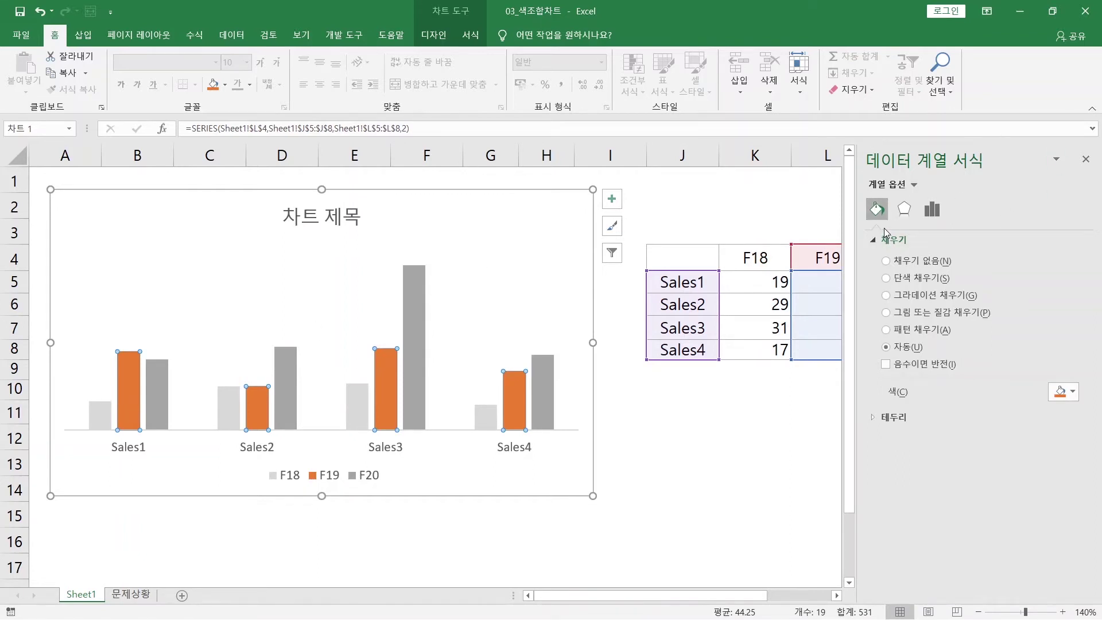
{"action": "left_click", "coordinate": [929, 278]}
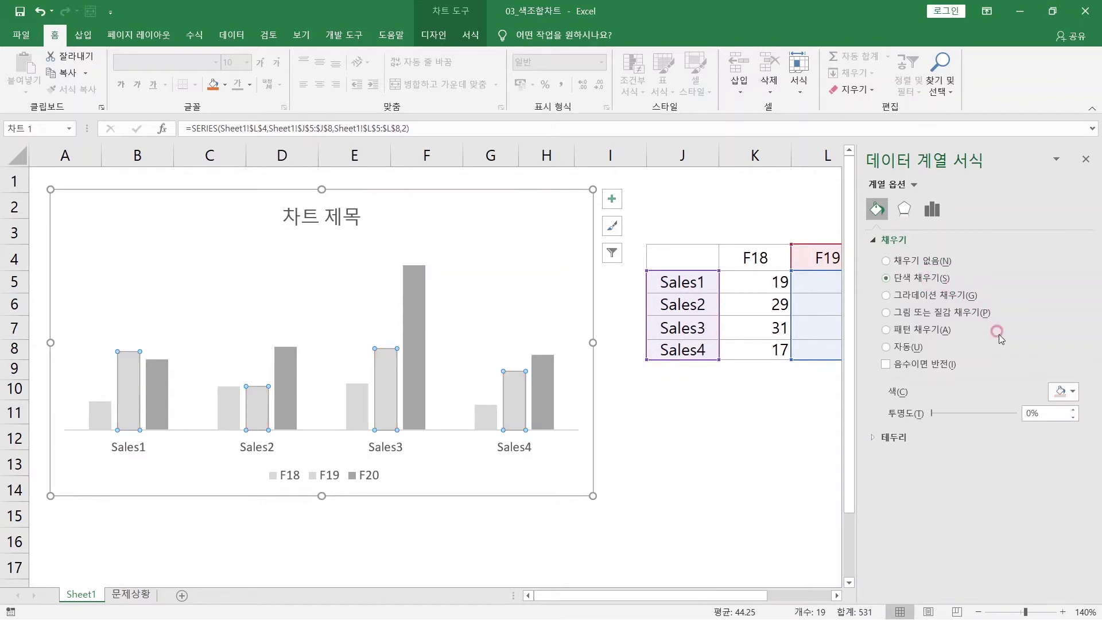
{"action": "left_click", "coordinate": [1072, 393]}
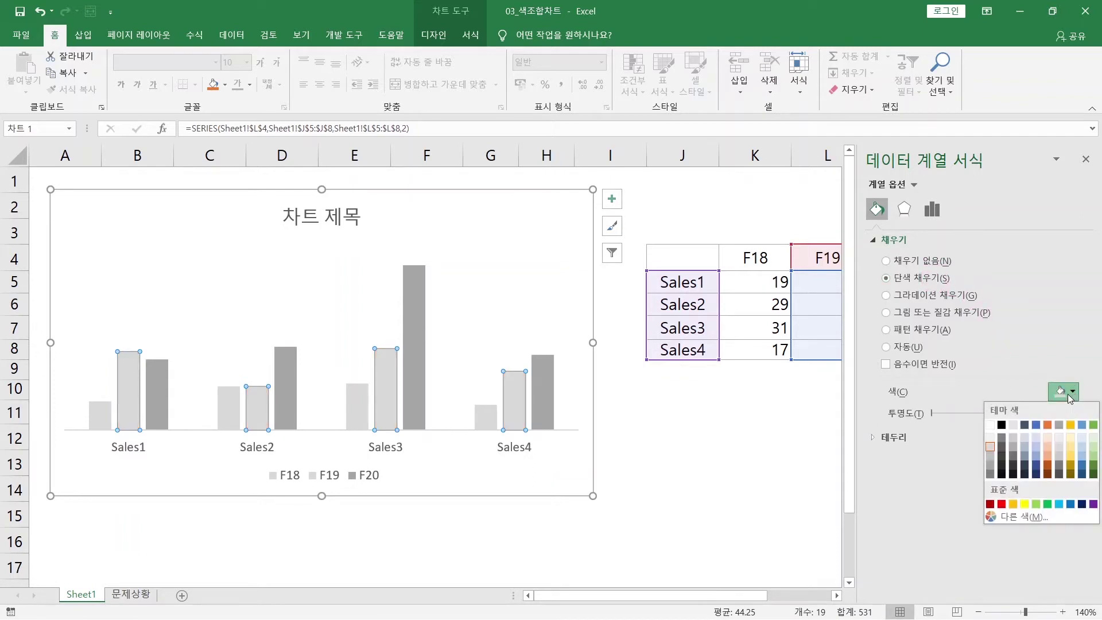
{"action": "left_click", "coordinate": [990, 465]}
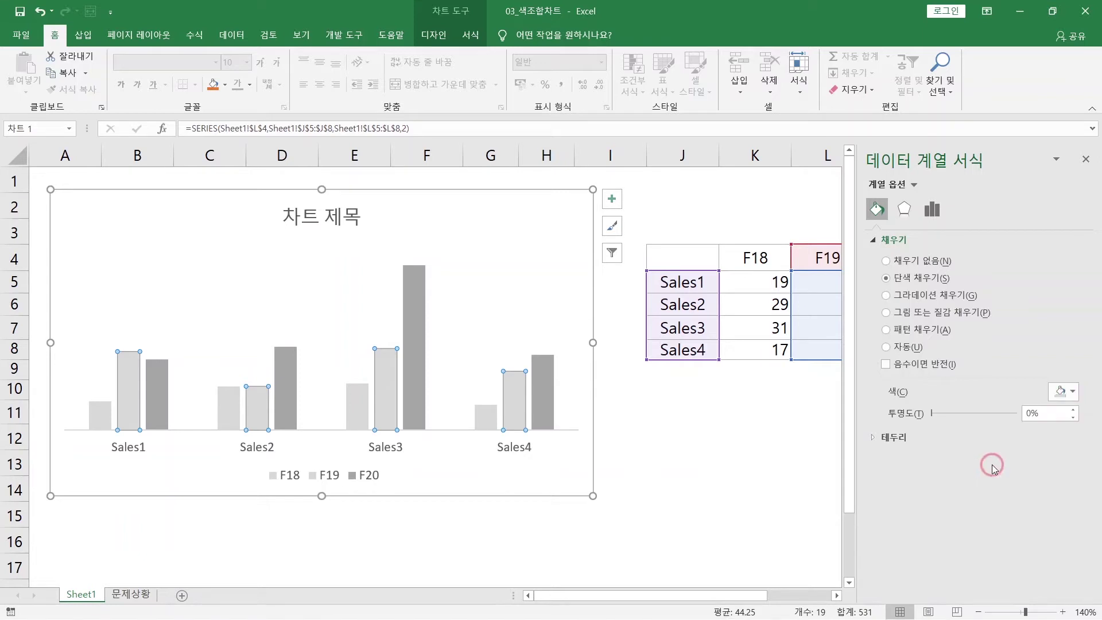
Step: Give the F20 data series a solid dark grey fill
{"action": "left_click", "coordinate": [422, 367]}
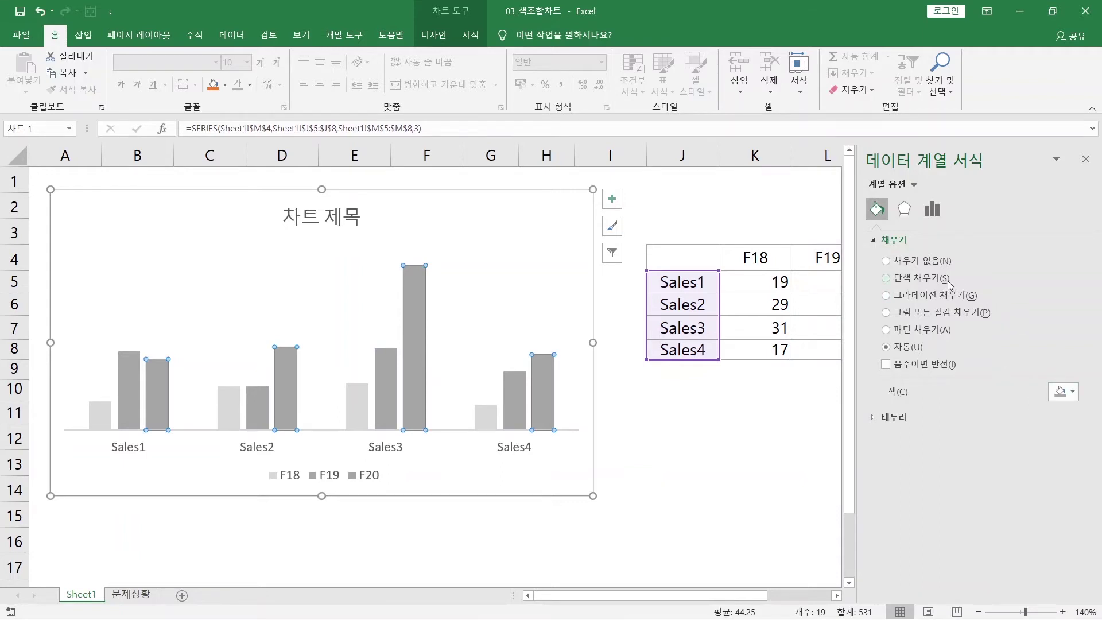
{"action": "left_click", "coordinate": [947, 278]}
{"action": "left_click", "coordinate": [1071, 392]}
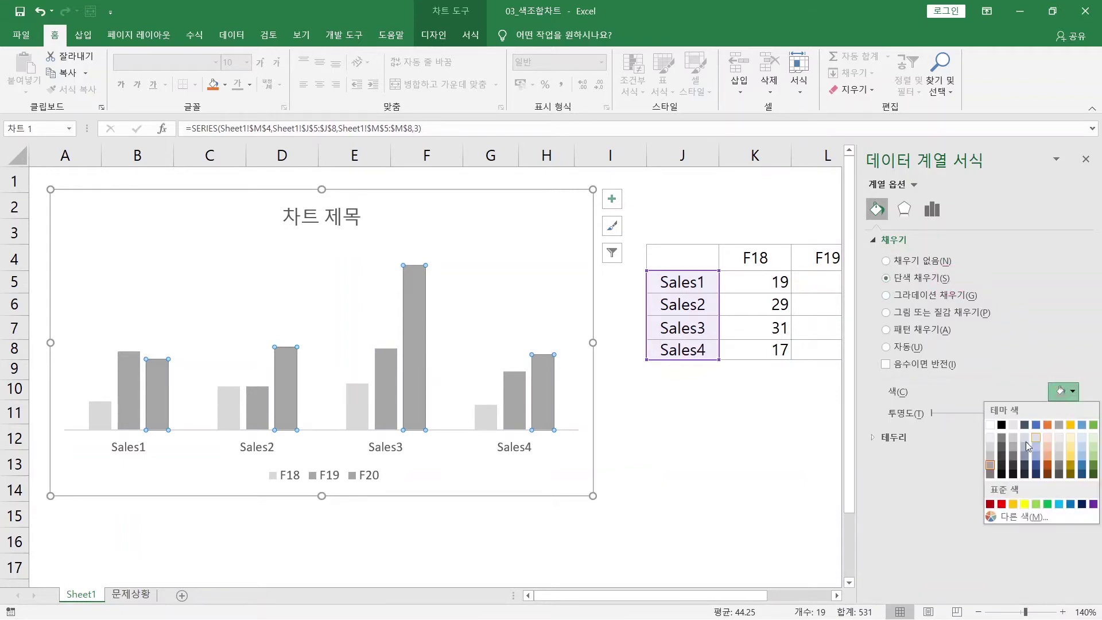
{"action": "left_click", "coordinate": [1002, 439]}
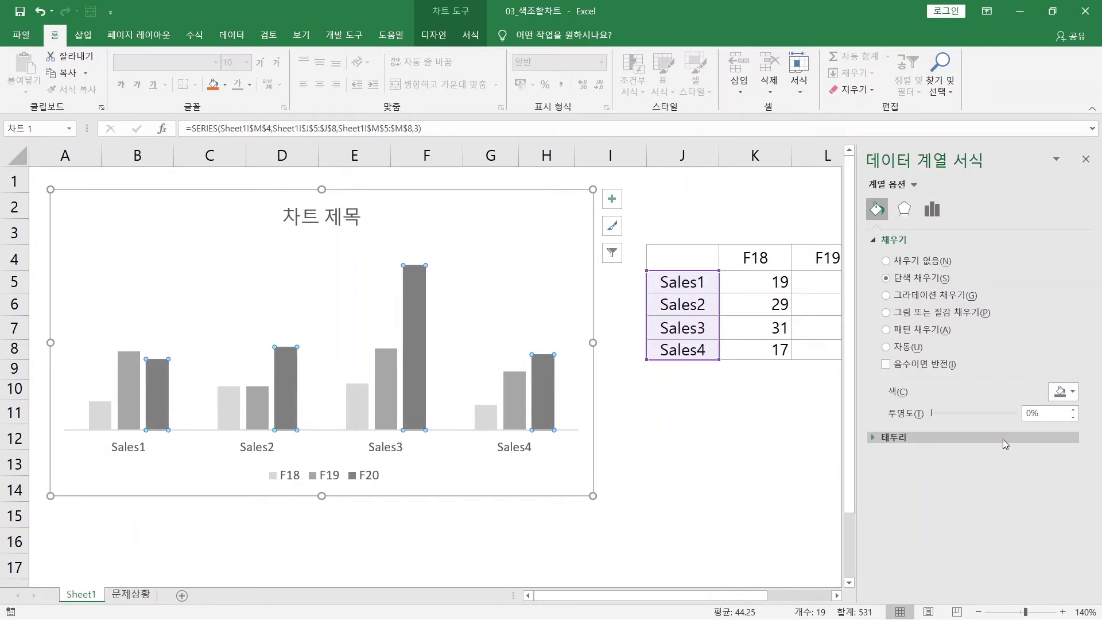
Step: Place the legend in the chart's upper-right corner, allow it to overlap the chart, and widen it into a single row
{"action": "left_click", "coordinate": [366, 477]}
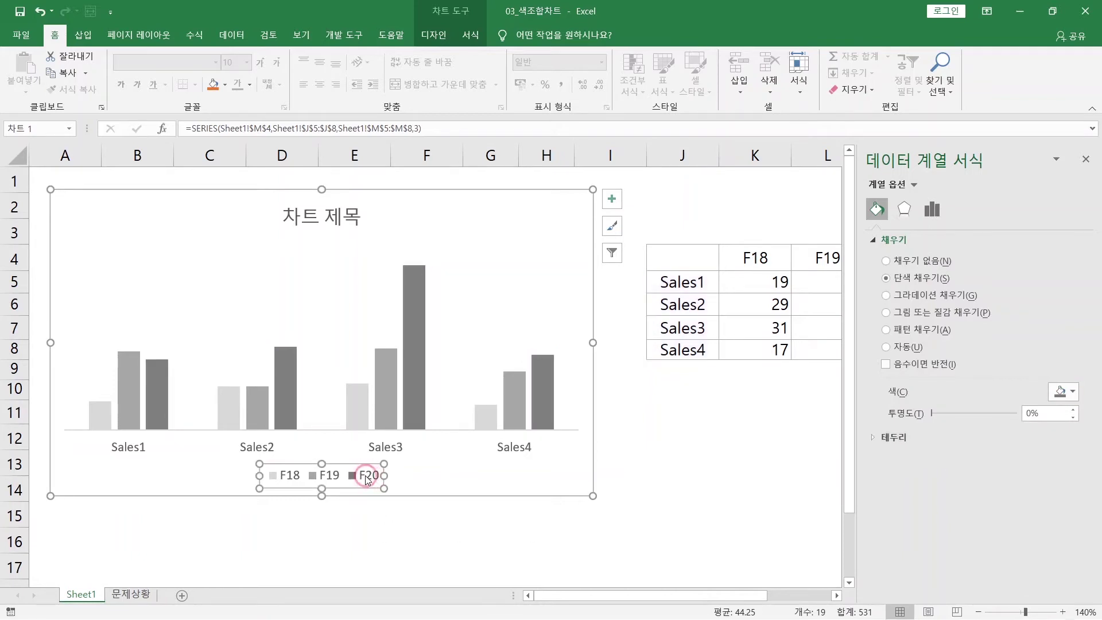
{"action": "right_click", "coordinate": [367, 477]}
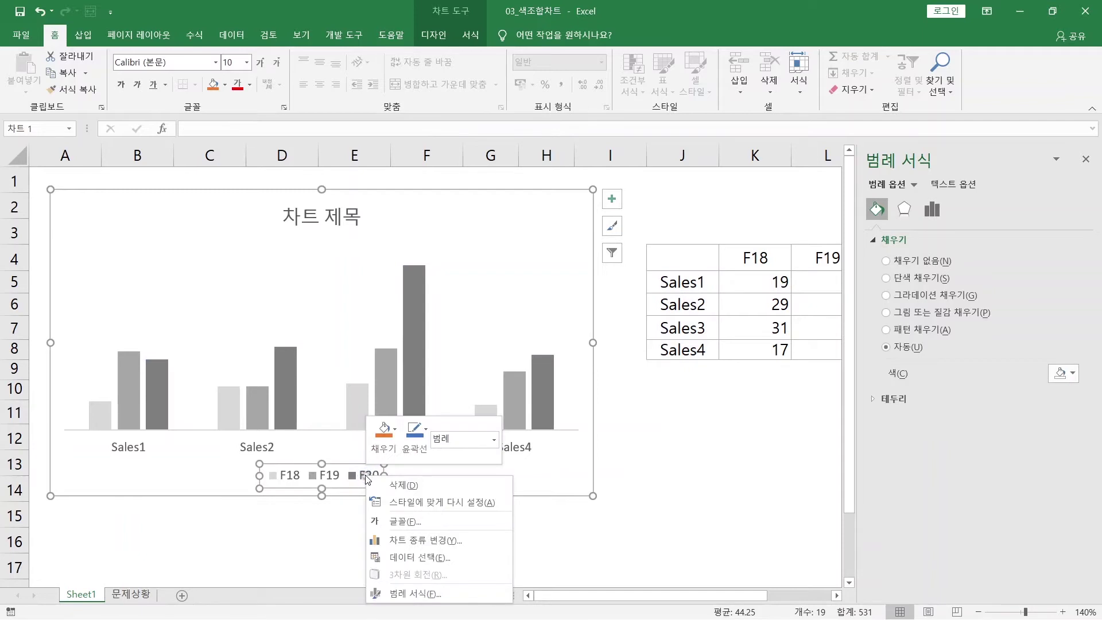
{"action": "left_click", "coordinate": [423, 597]}
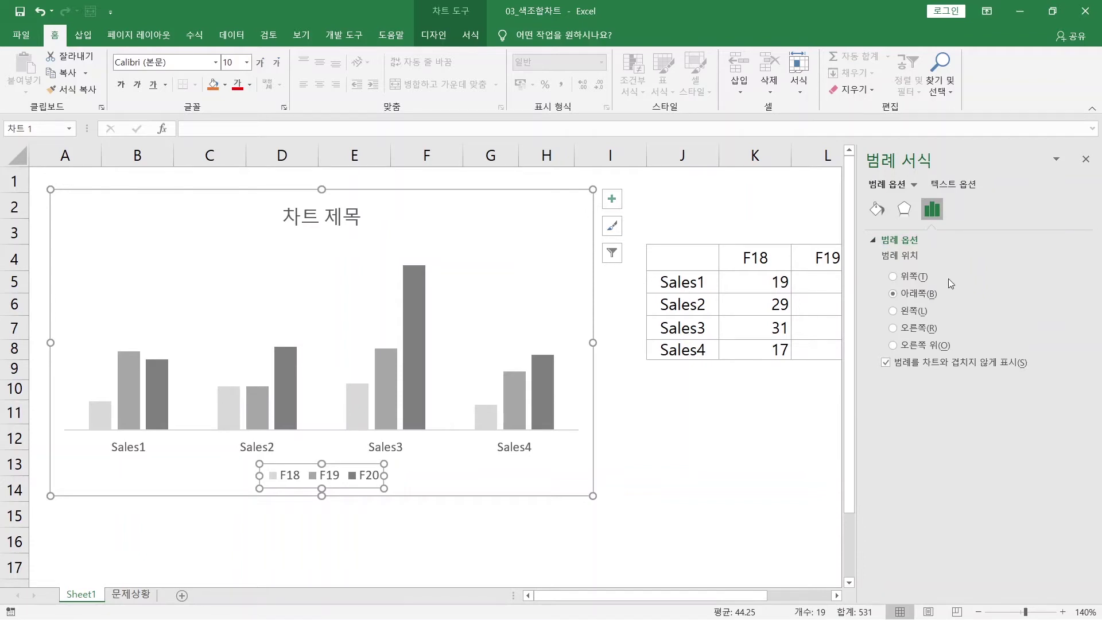
{"action": "left_click", "coordinate": [935, 346]}
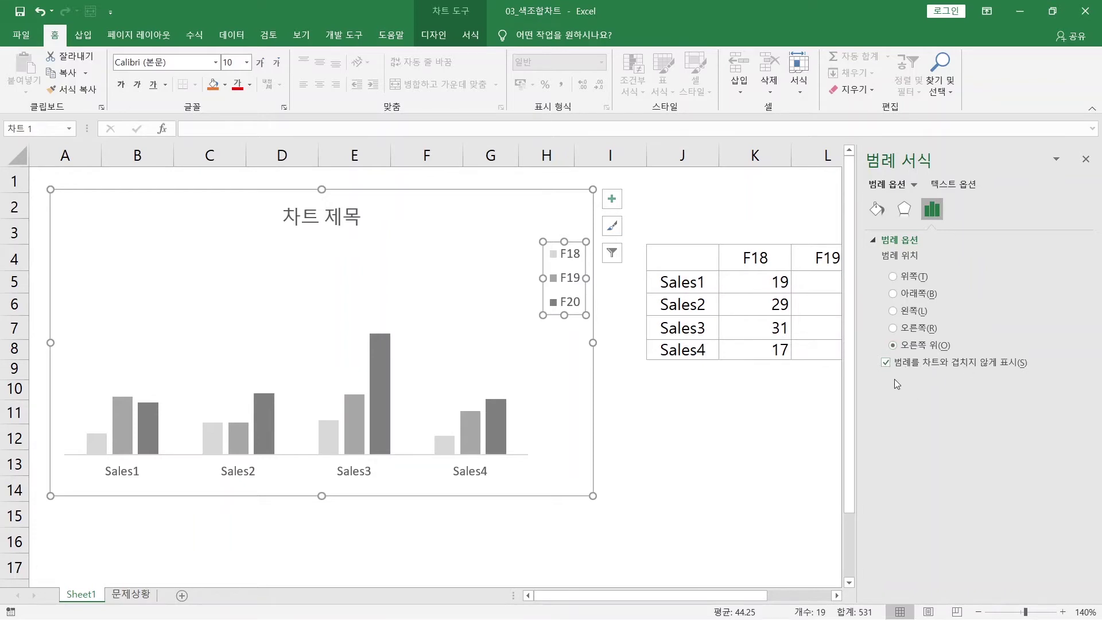
{"action": "left_click", "coordinate": [887, 366]}
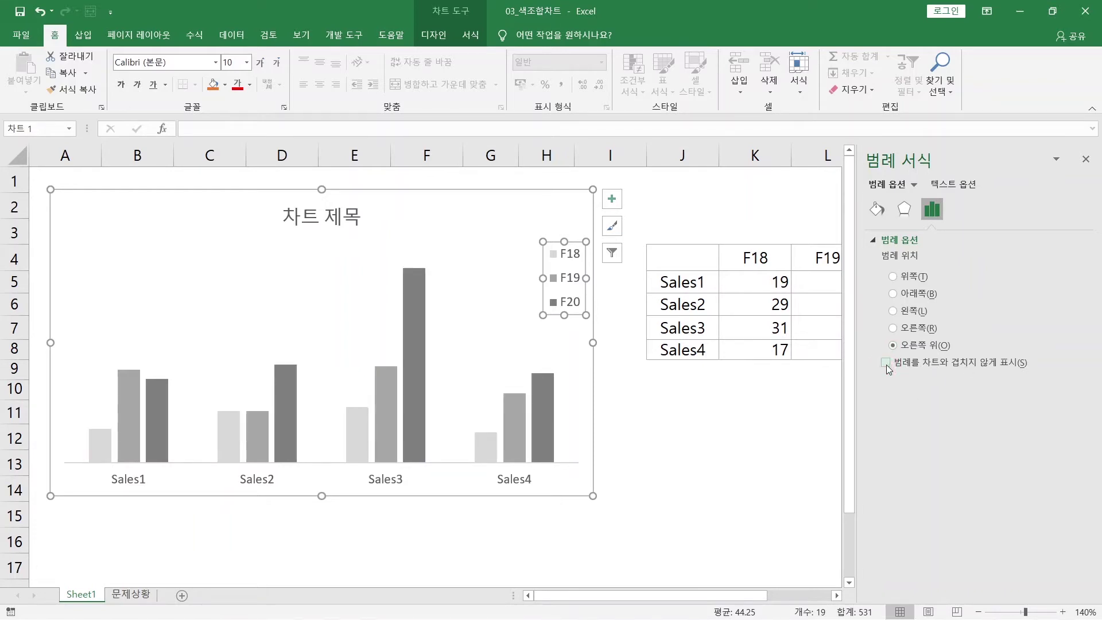
{"action": "left_click", "coordinate": [887, 364]}
{"action": "left_click", "coordinate": [886, 364]}
{"action": "left_click_drag", "start_coordinate": [543, 277], "coordinate": [454, 251]}
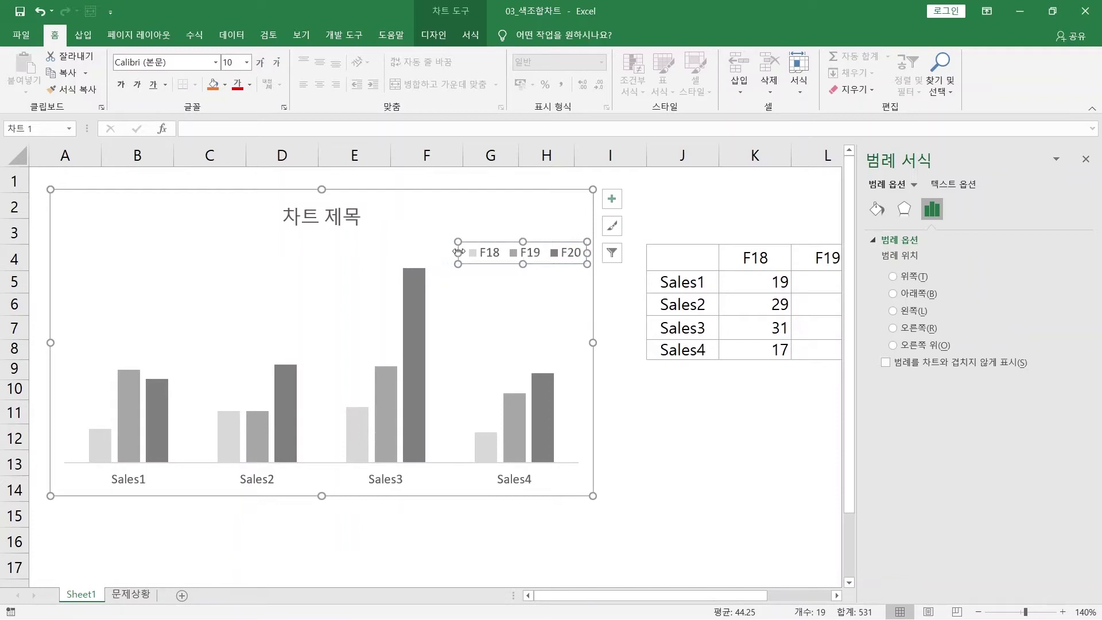
Step: Lower the upper edge of the chart's plot area so the columns sit just below the legend
{"action": "left_click", "coordinate": [371, 315]}
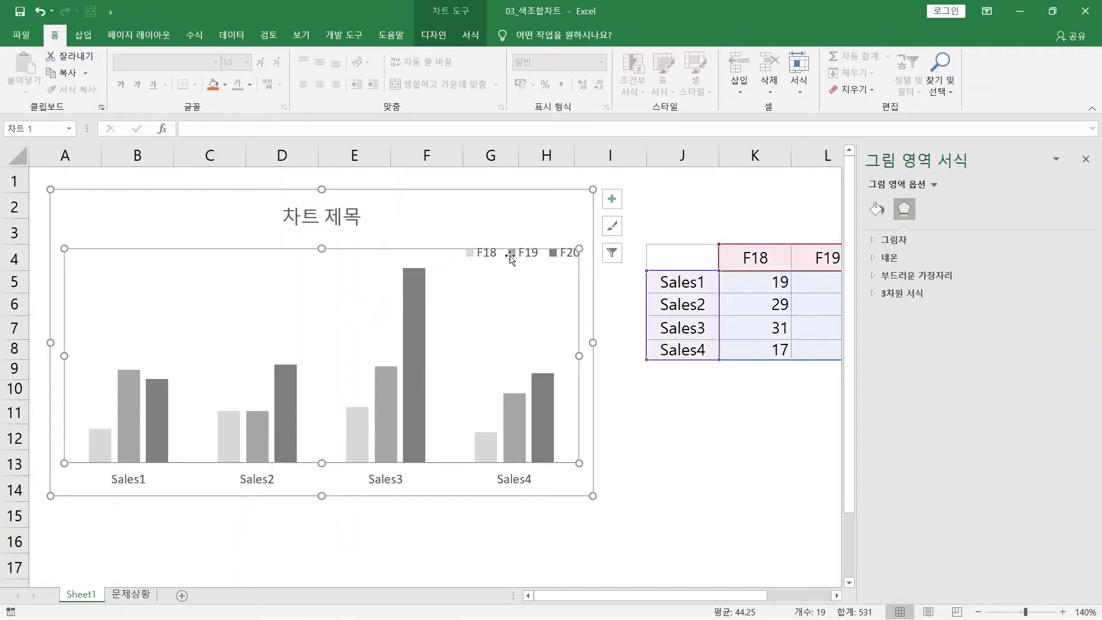
{"action": "left_click", "coordinate": [323, 249]}
{"action": "left_click_drag", "start_coordinate": [323, 248], "coordinate": [323, 260]}
{"action": "left_click_drag", "start_coordinate": [322, 262], "coordinate": [322, 263]}
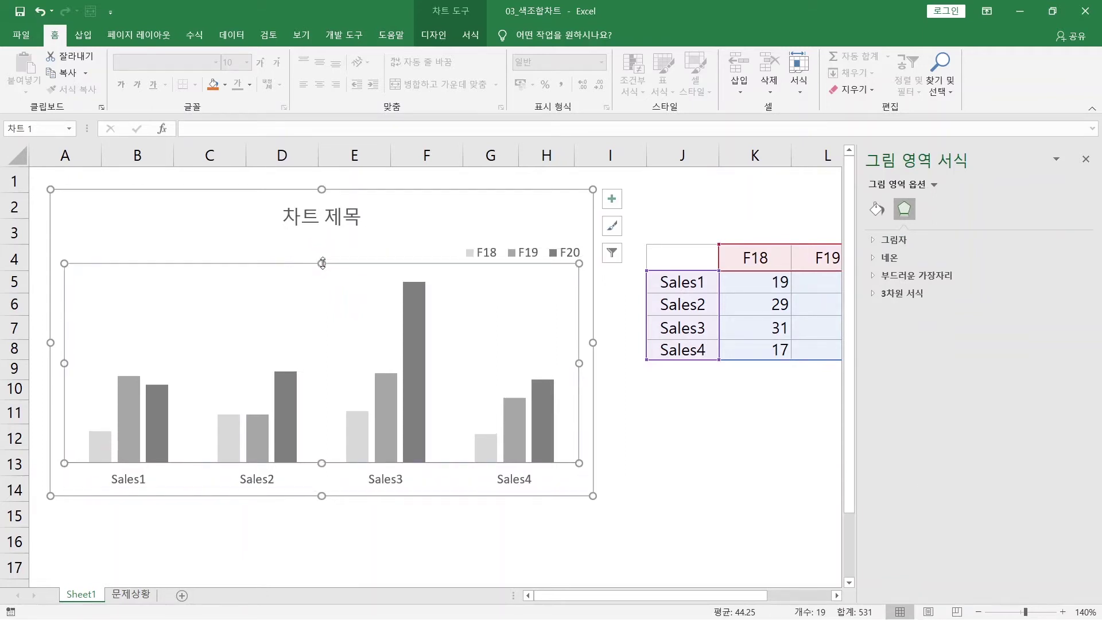
Step: Set the series overlap of the columns to 0% so the bars within each category touch
{"action": "left_click", "coordinate": [413, 415]}
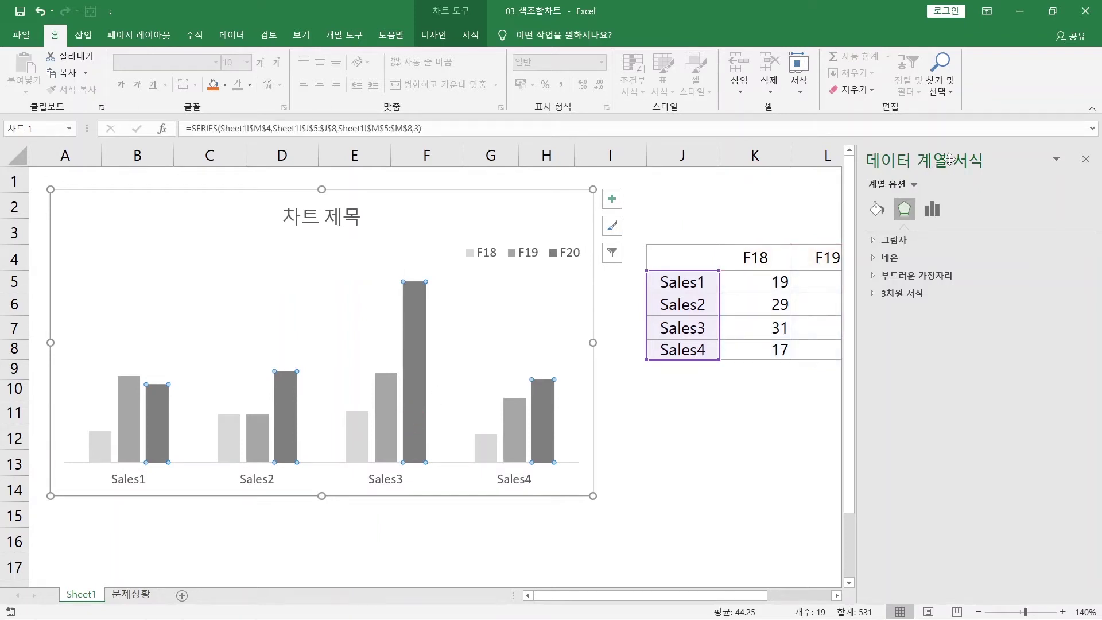
{"action": "left_click", "coordinate": [933, 210]}
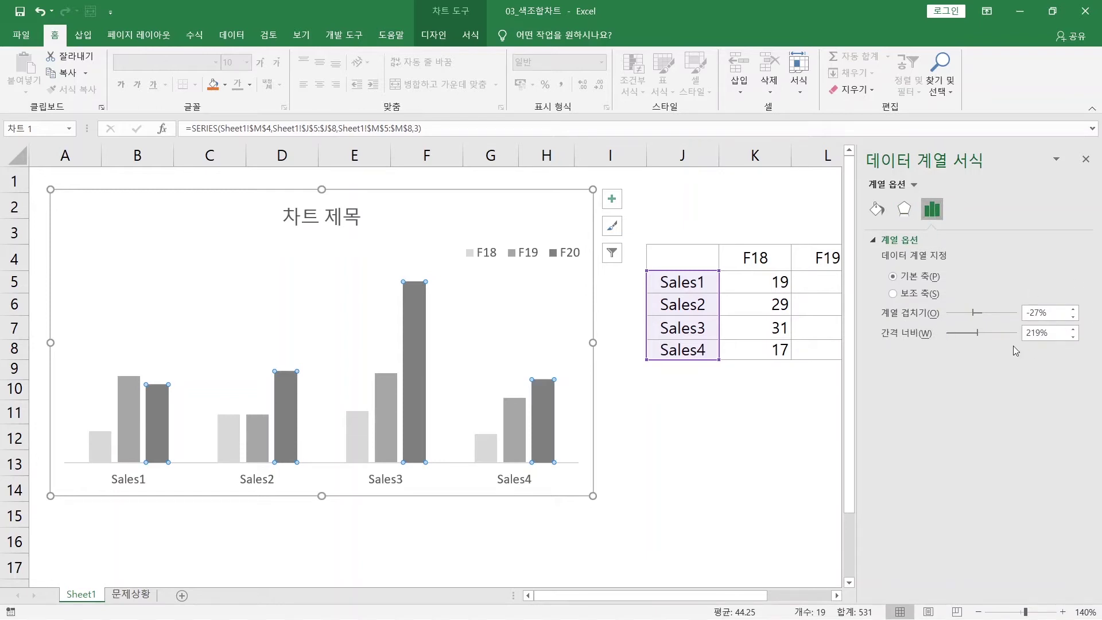
{"action": "left_click_drag", "start_coordinate": [1047, 313], "coordinate": [988, 302]}
{"action": "type", "text": "0"}
{"action": "key", "text": "Return"}
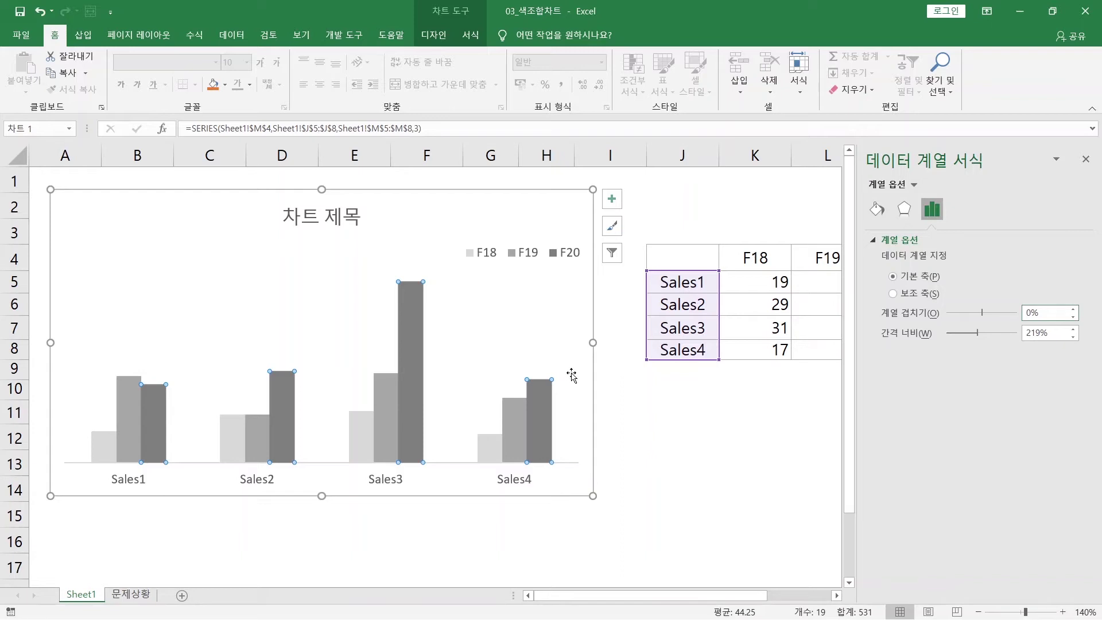
{"action": "left_click", "coordinate": [418, 399]}
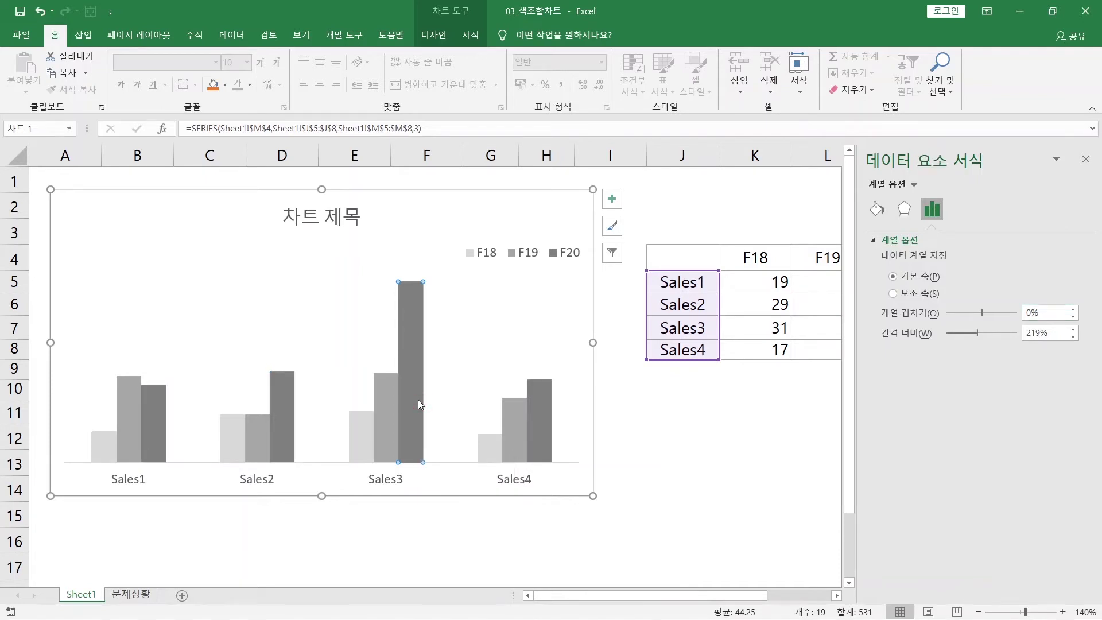
{"action": "left_click", "coordinate": [379, 424]}
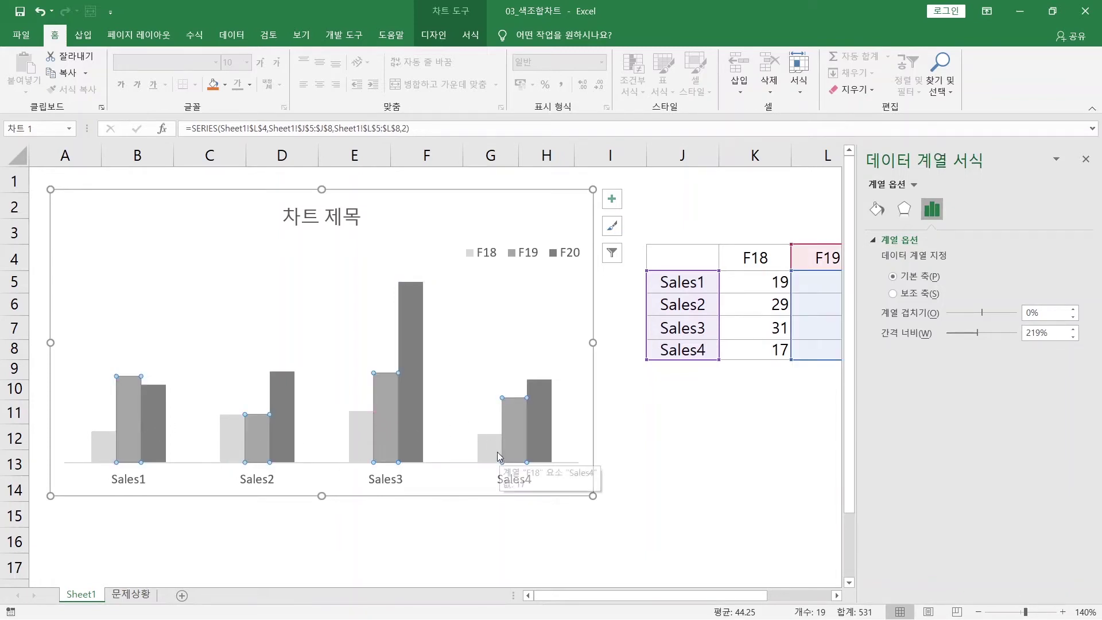
{"action": "left_click", "coordinate": [391, 411]}
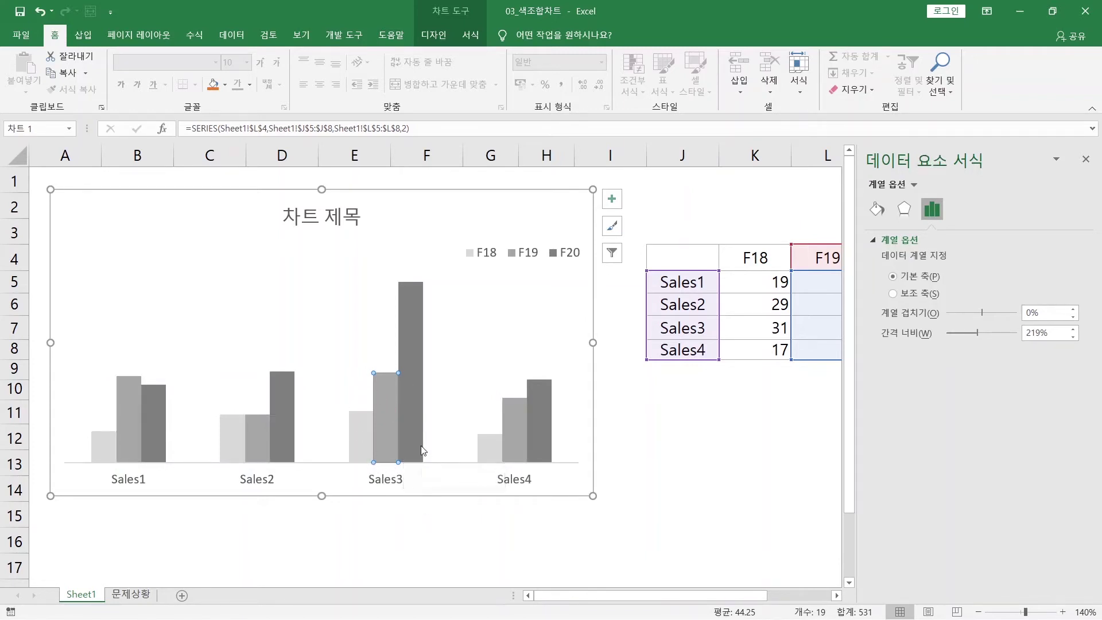
Step: Fill only the F20 bar of Sales3 with a solid dark blue theme colour
{"action": "left_click", "coordinate": [415, 348]}
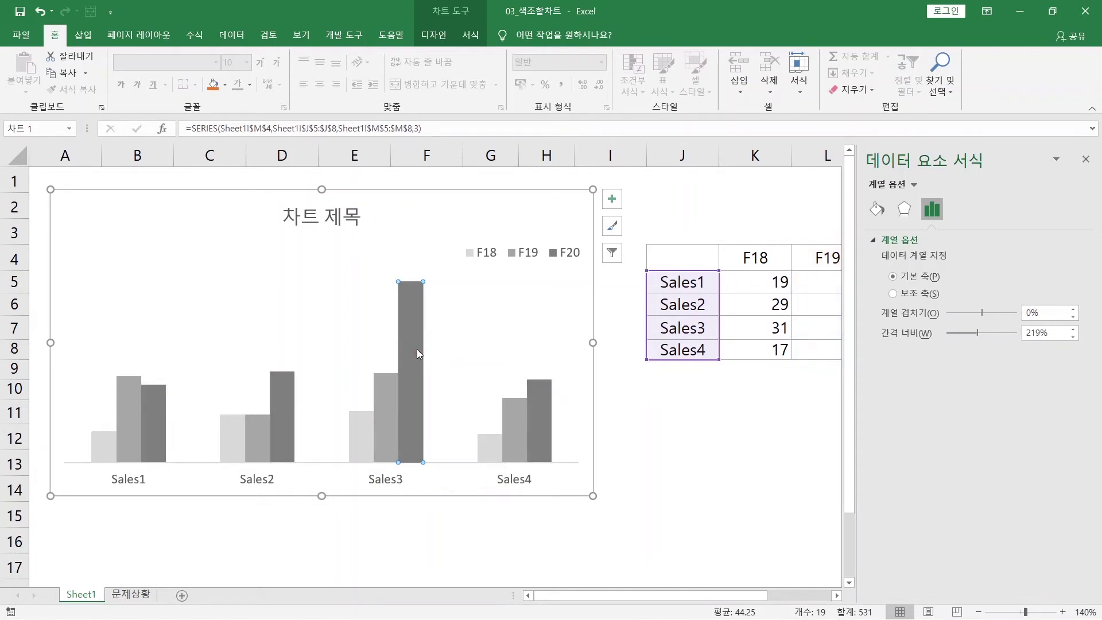
{"action": "right_click", "coordinate": [417, 348]}
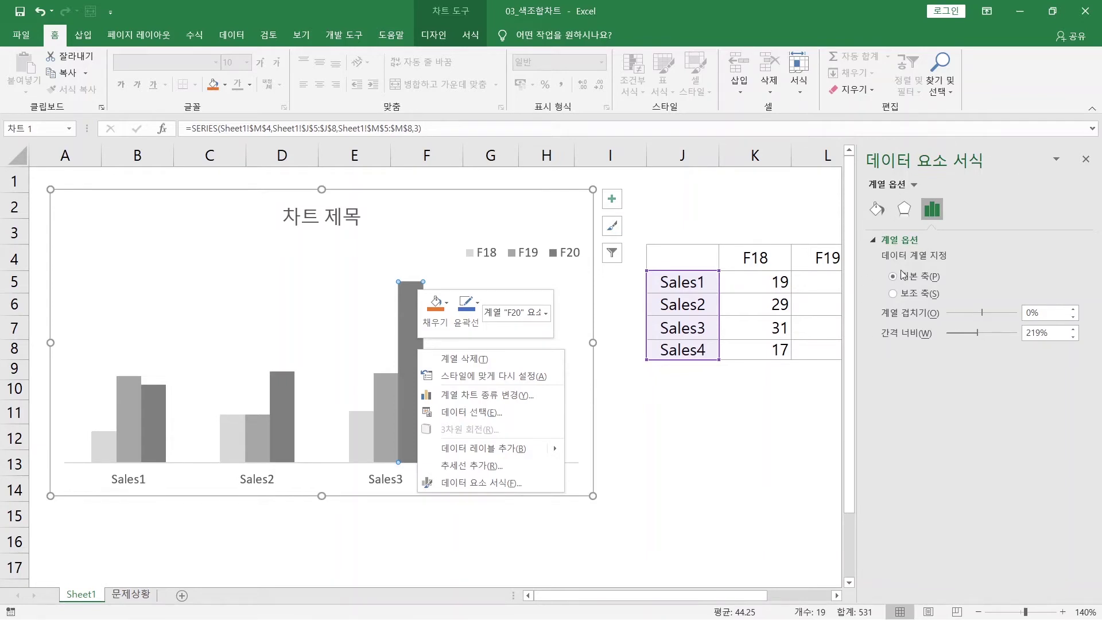
{"action": "left_click", "coordinate": [876, 210]}
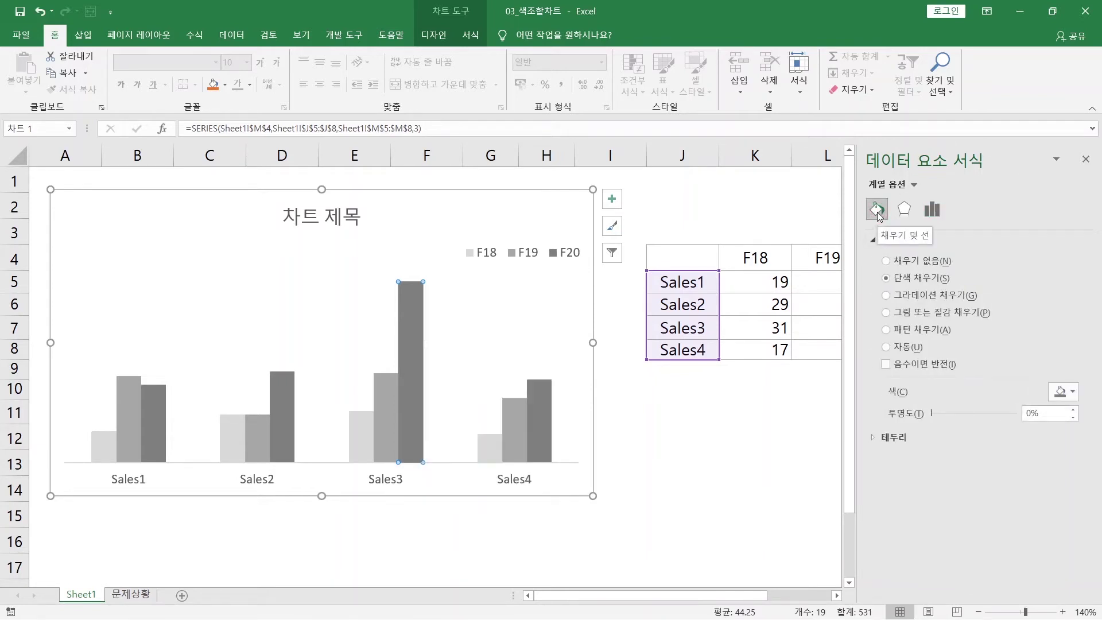
{"action": "left_click", "coordinate": [1071, 395]}
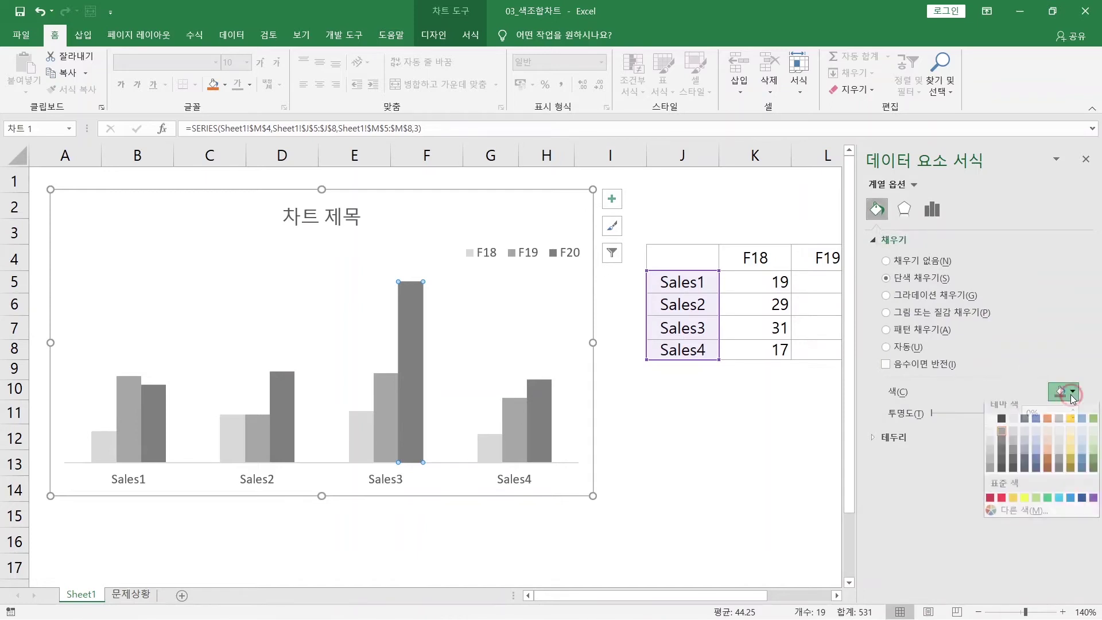
{"action": "left_click", "coordinate": [1081, 465]}
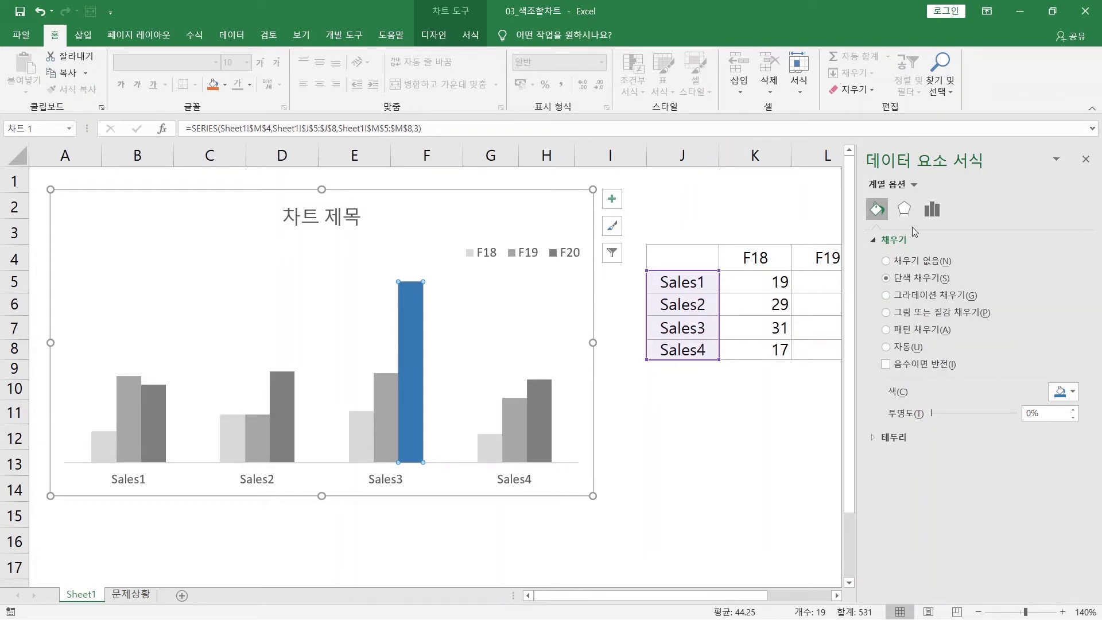
Step: Apply the first outer shadow preset, cast toward the lower right, to the F20 bar of Sales3
{"action": "left_click", "coordinate": [905, 210]}
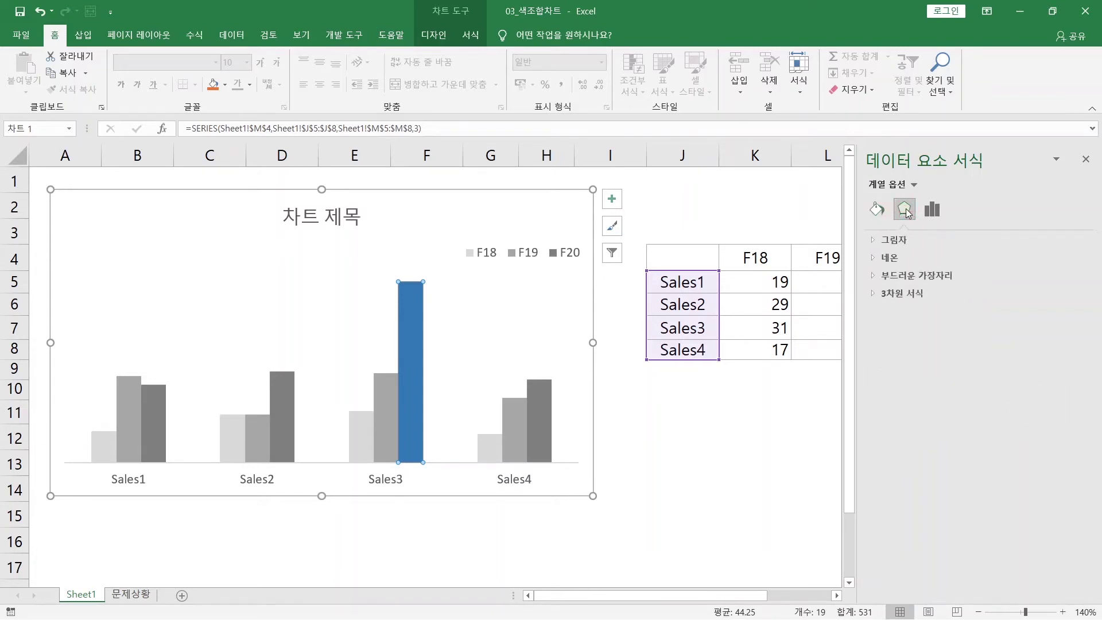
{"action": "left_click", "coordinate": [914, 239]}
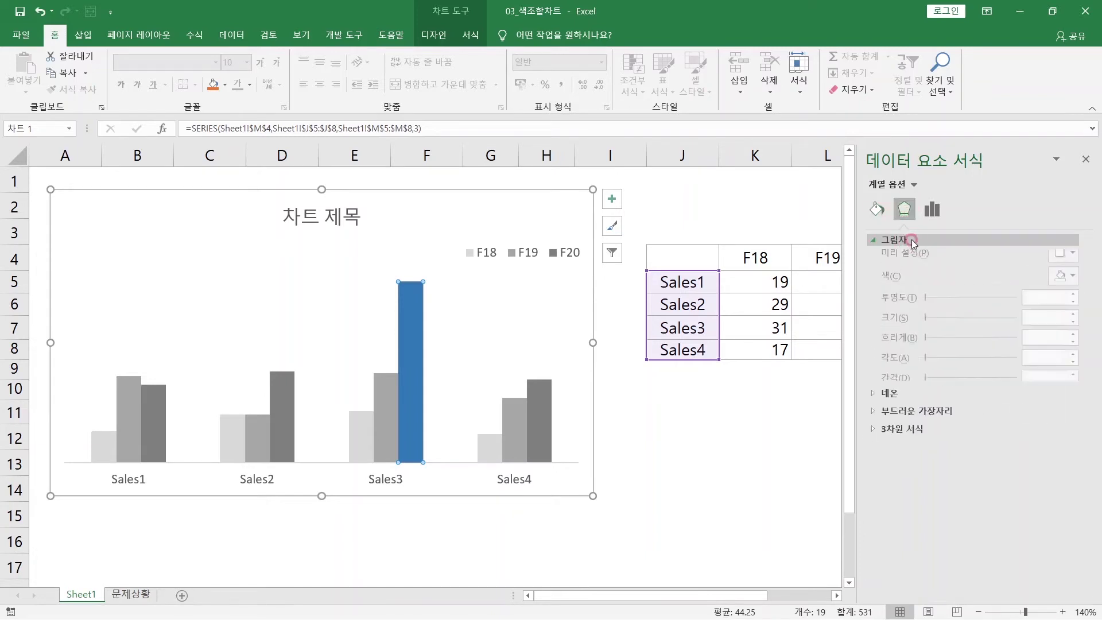
{"action": "left_click", "coordinate": [1070, 263]}
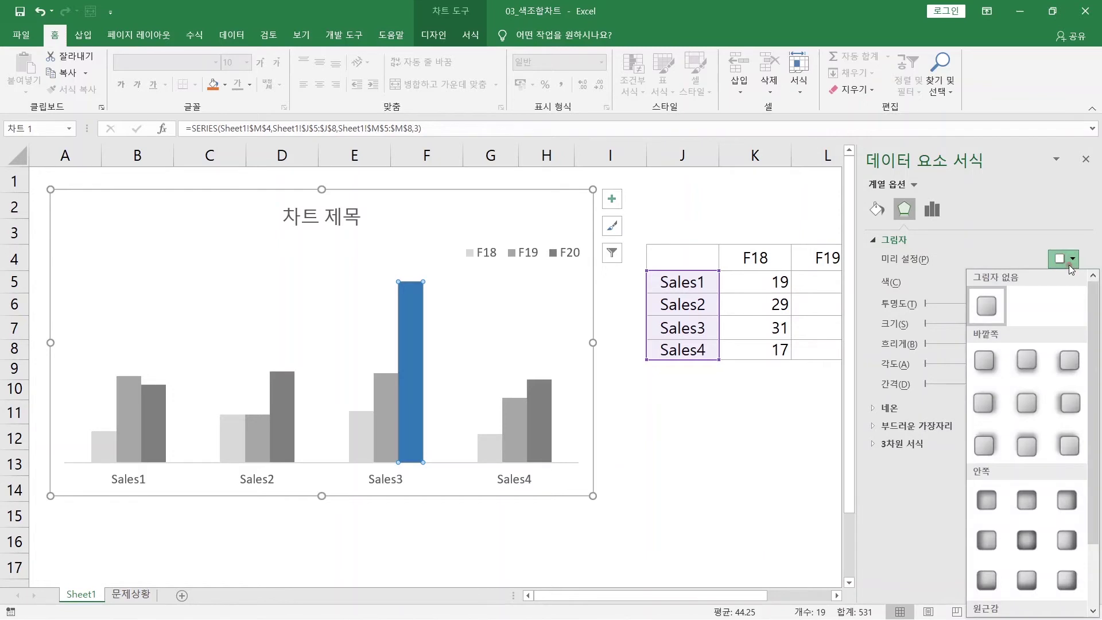
{"action": "left_click", "coordinate": [985, 359]}
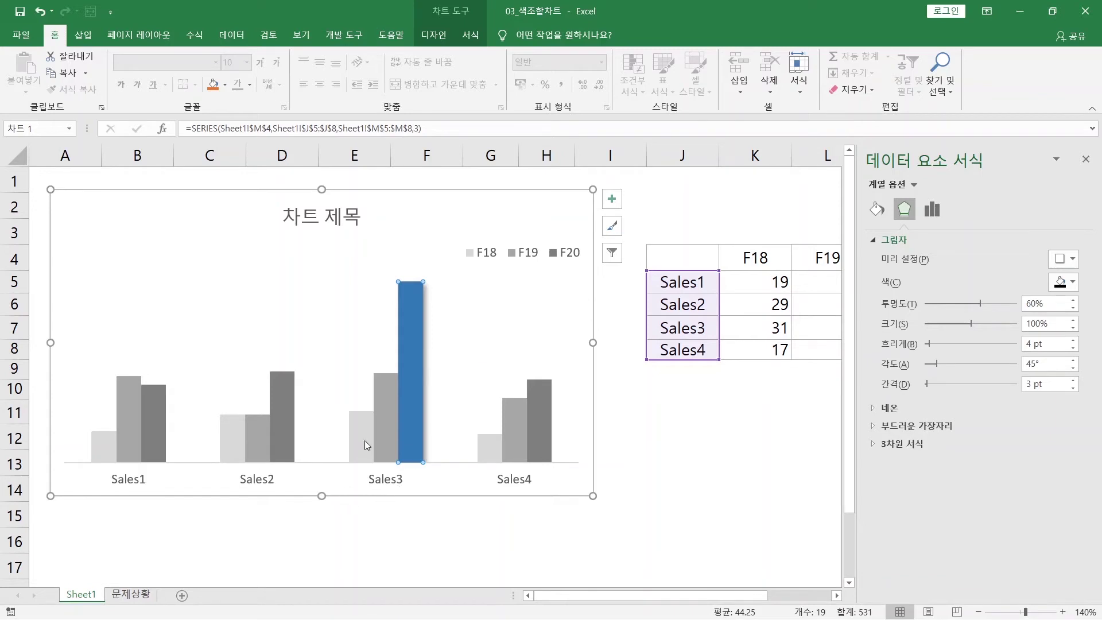
Step: Fill only the F19 bar of Sales3 with the same dark blue and set its transparency to 44%
{"action": "mouse_move", "coordinate": [383, 428]}
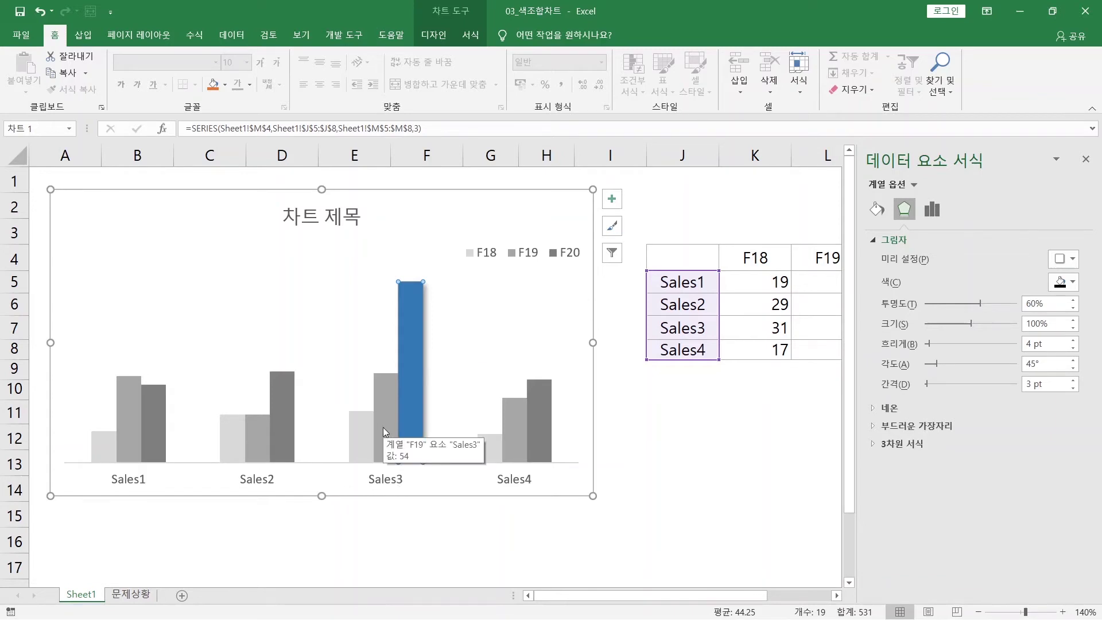
{"action": "left_click", "coordinate": [383, 427]}
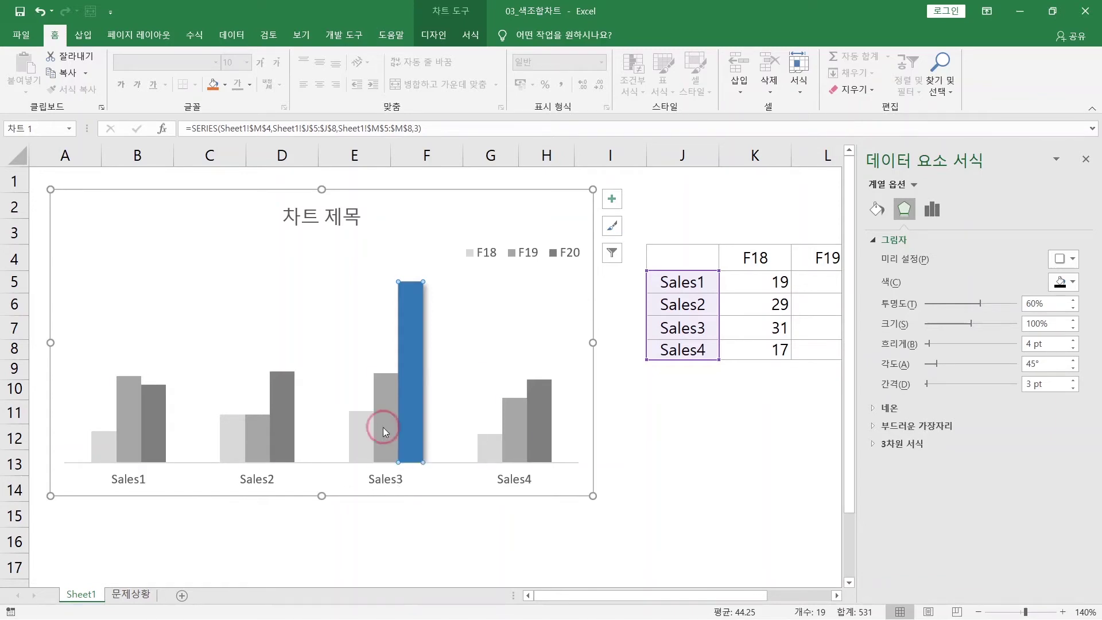
{"action": "left_click", "coordinate": [381, 401]}
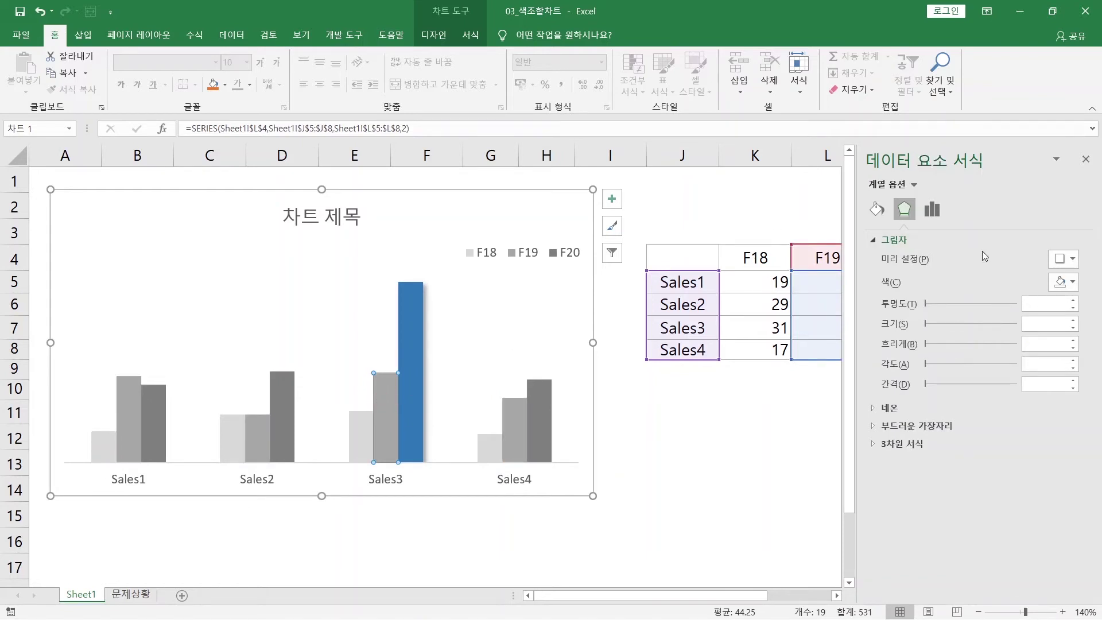
{"action": "left_click", "coordinate": [878, 209]}
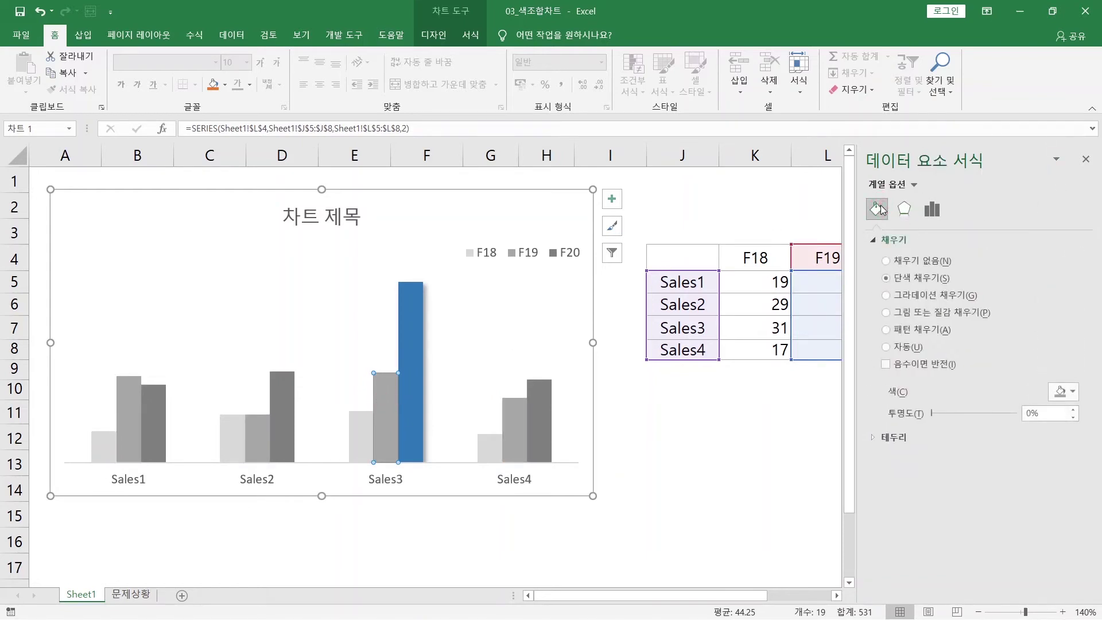
{"action": "left_click", "coordinate": [1064, 391]}
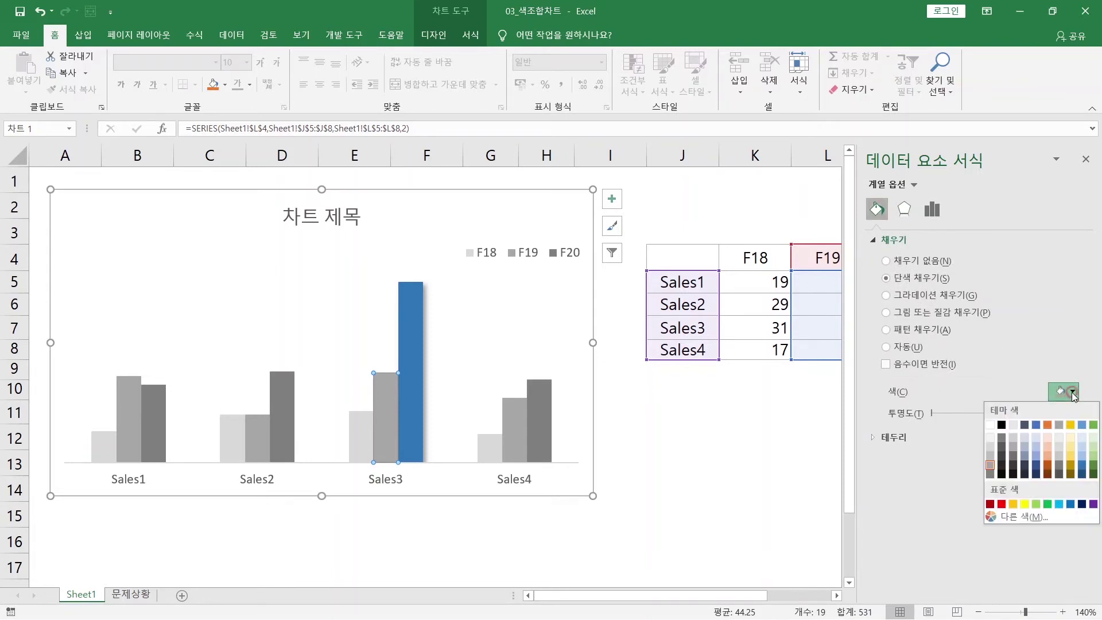
{"action": "left_click", "coordinate": [1081, 468]}
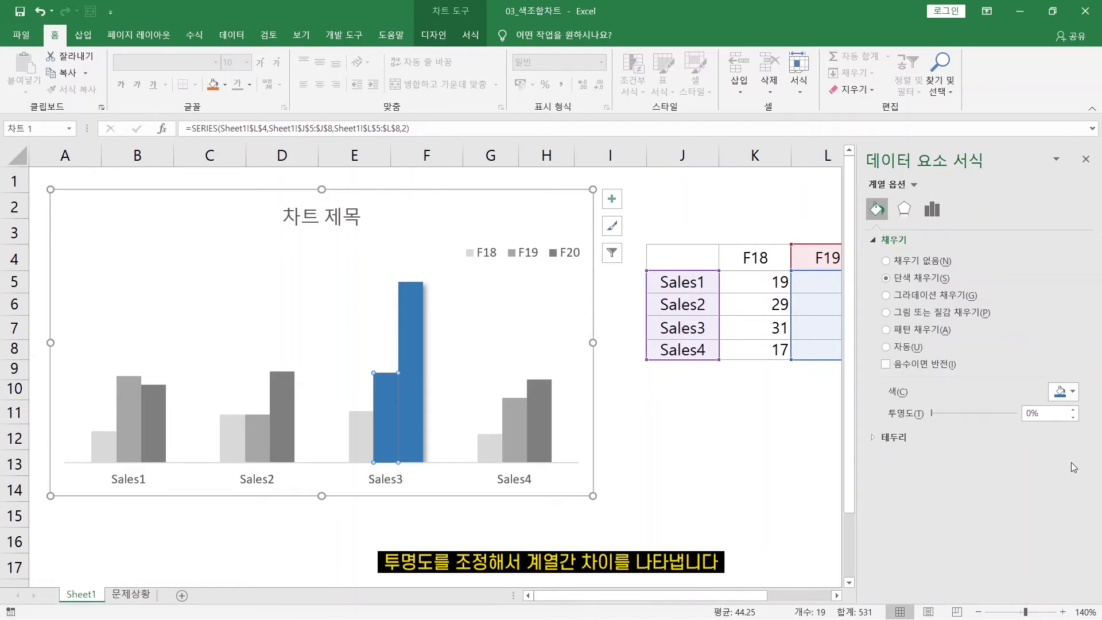
{"action": "double_click", "coordinate": [1032, 413]}
{"action": "type", "text": "44"}
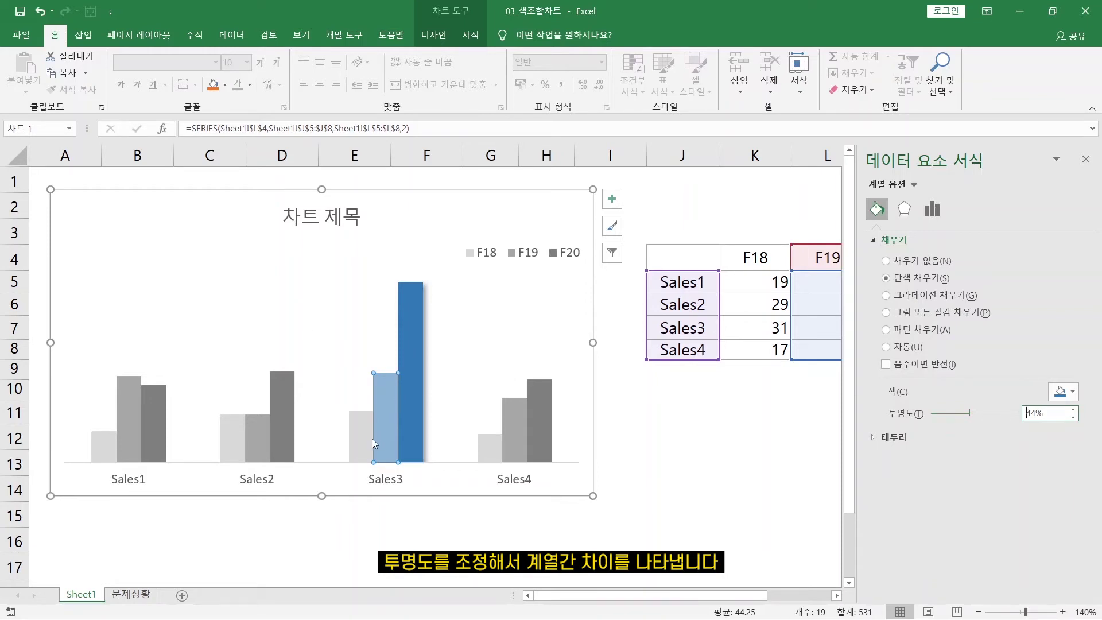
Step: Fill only the F18 bar of Sales3 with the same dark blue at 73% transparency, and deselect the chart
{"action": "left_click", "coordinate": [367, 436]}
{"action": "left_click", "coordinate": [368, 435]}
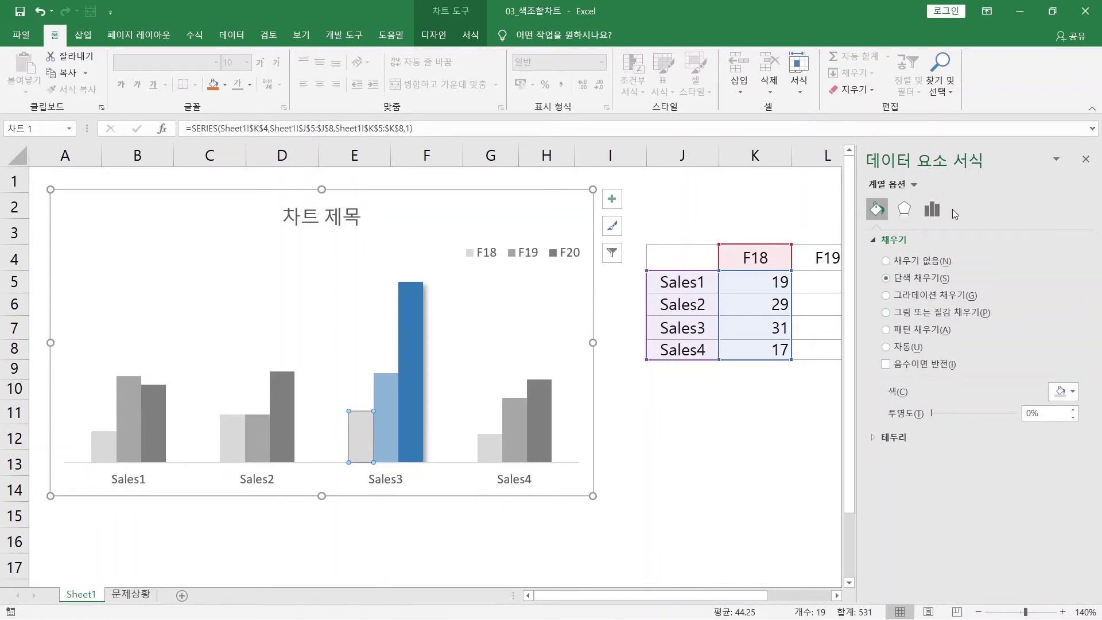
{"action": "left_click", "coordinate": [1067, 393]}
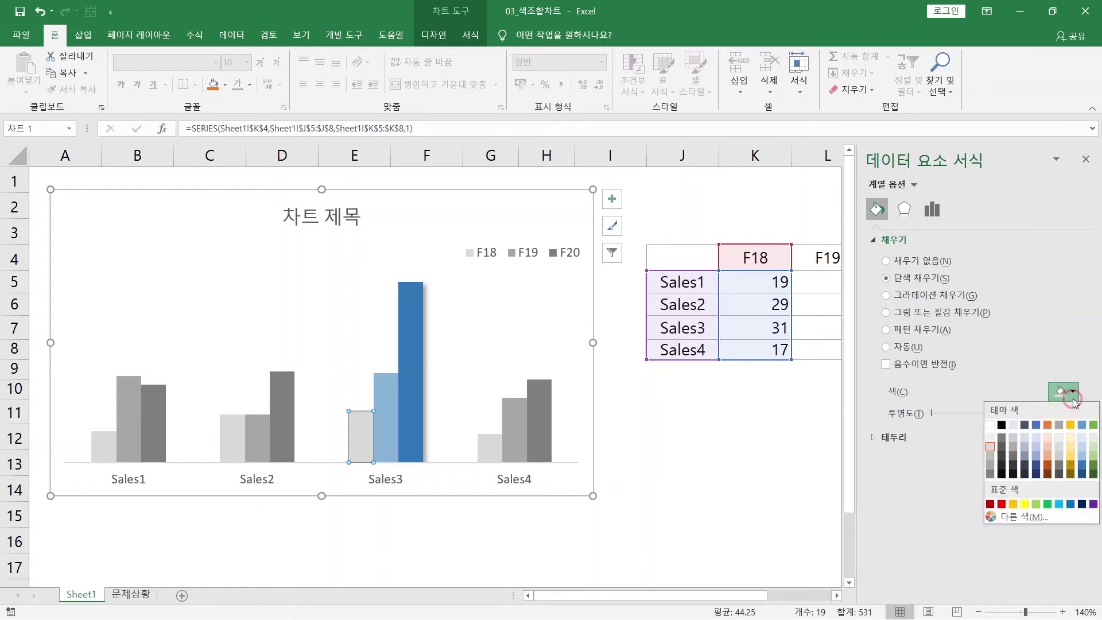
{"action": "left_click", "coordinate": [1081, 466]}
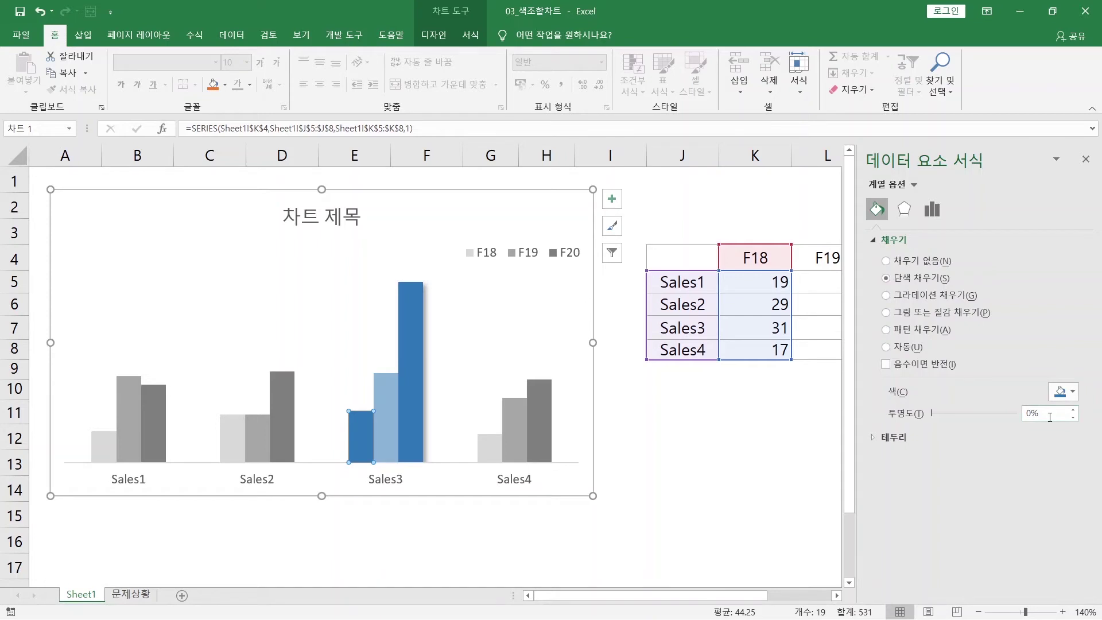
{"action": "double_click", "coordinate": [1030, 414]}
{"action": "type", "text": "73"}
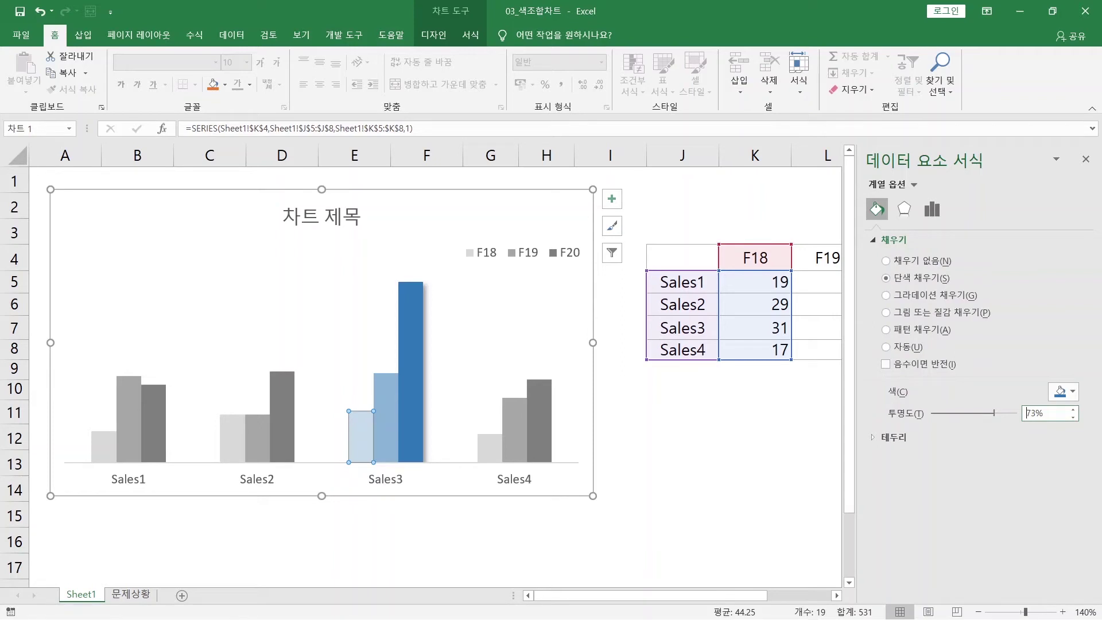
{"action": "left_click", "coordinate": [722, 445]}
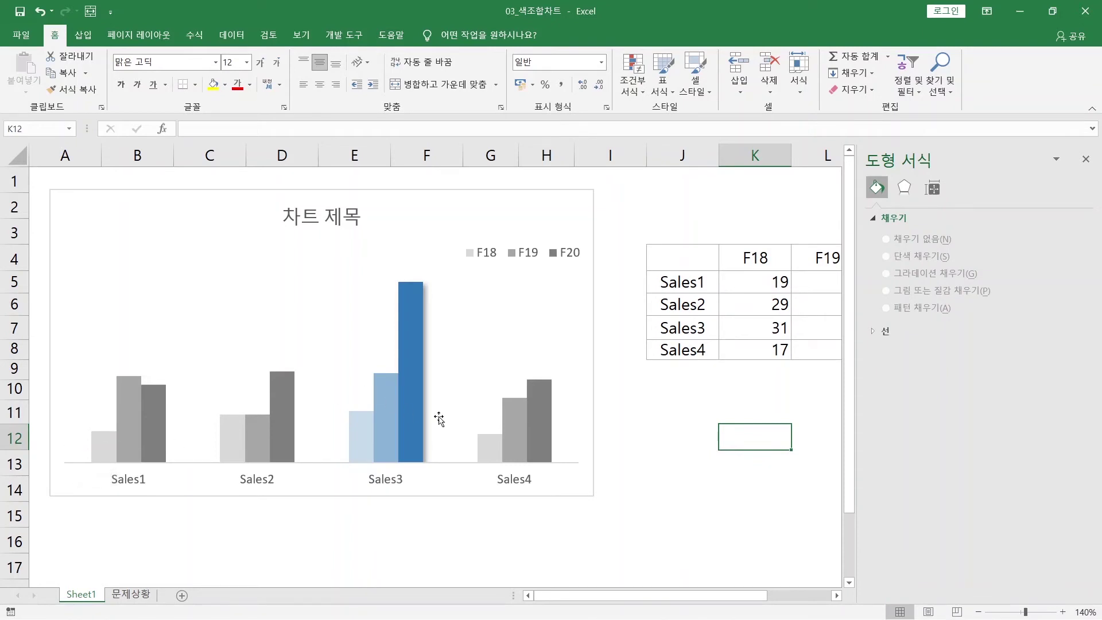
Step: Add data labels to the whole F20 series
{"action": "mouse_move", "coordinate": [532, 446]}
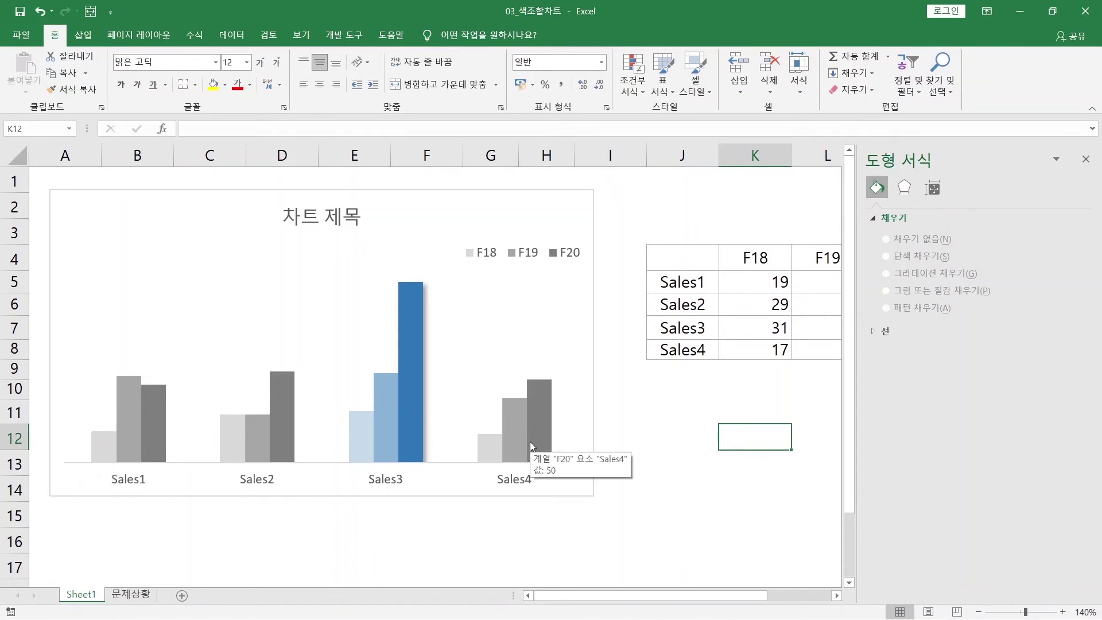
{"action": "left_click", "coordinate": [538, 411]}
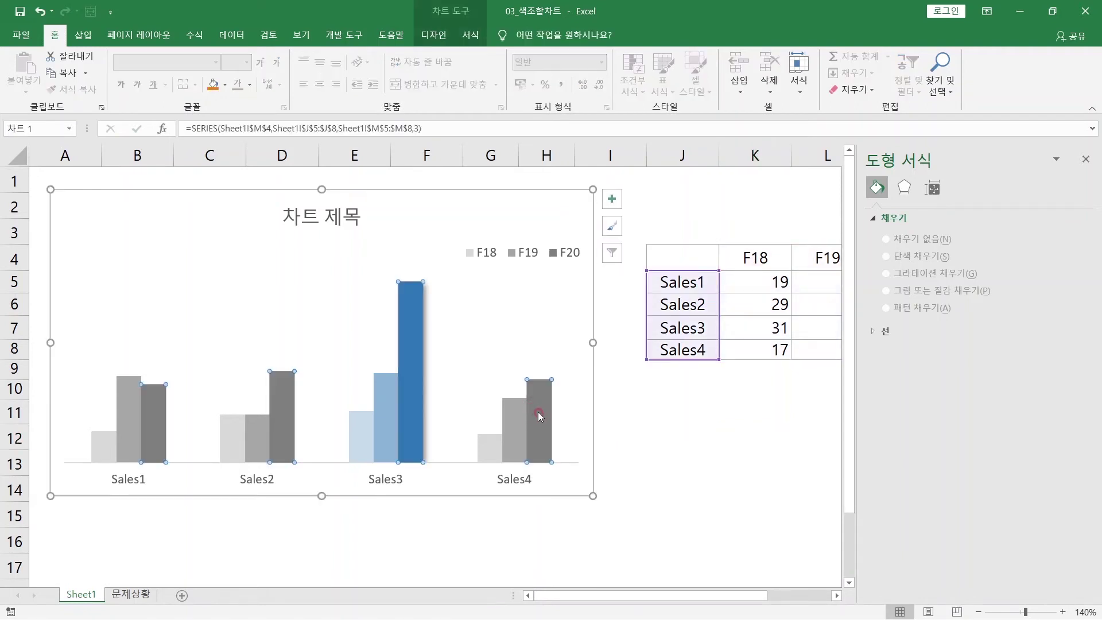
{"action": "right_click", "coordinate": [538, 412]}
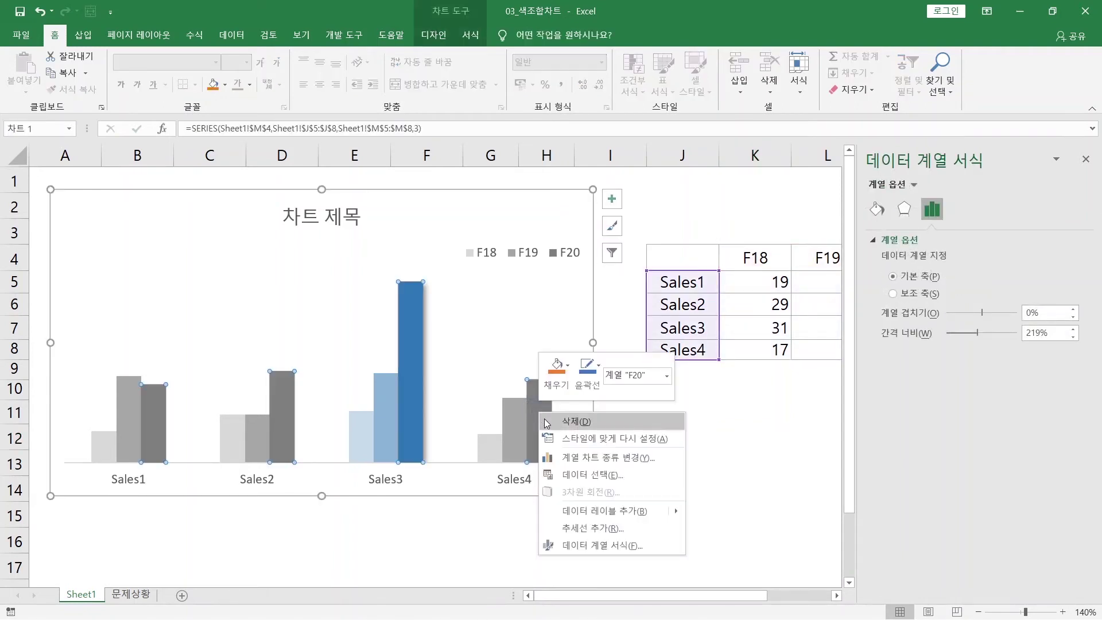
{"action": "left_click", "coordinate": [620, 508]}
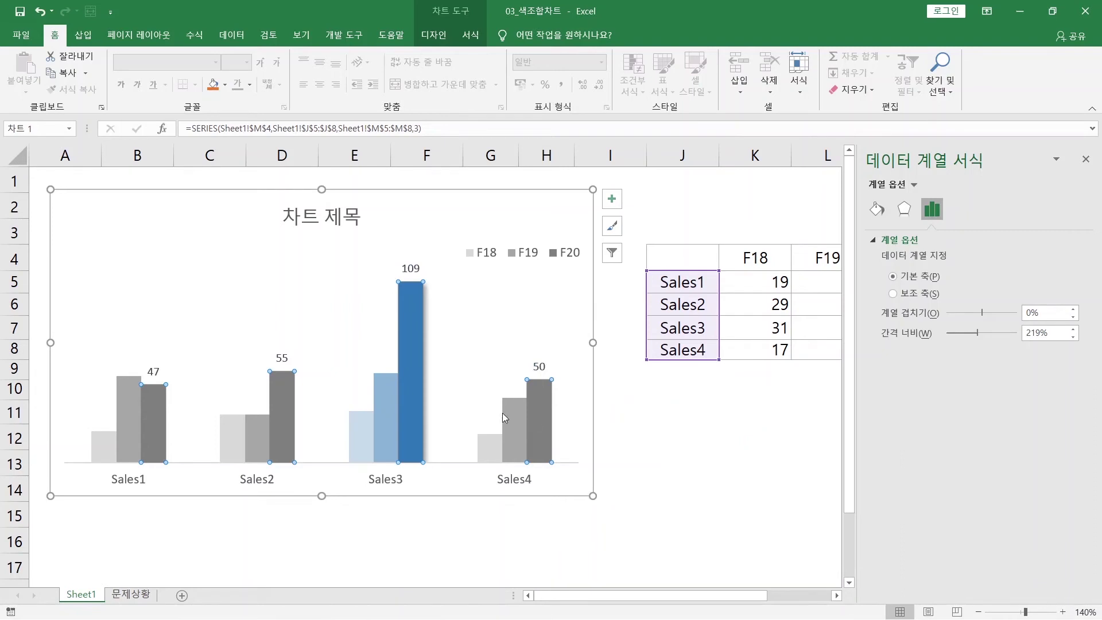
Step: Add data labels to the whole F19 series
{"action": "left_click", "coordinate": [515, 434]}
{"action": "right_click", "coordinate": [517, 436]}
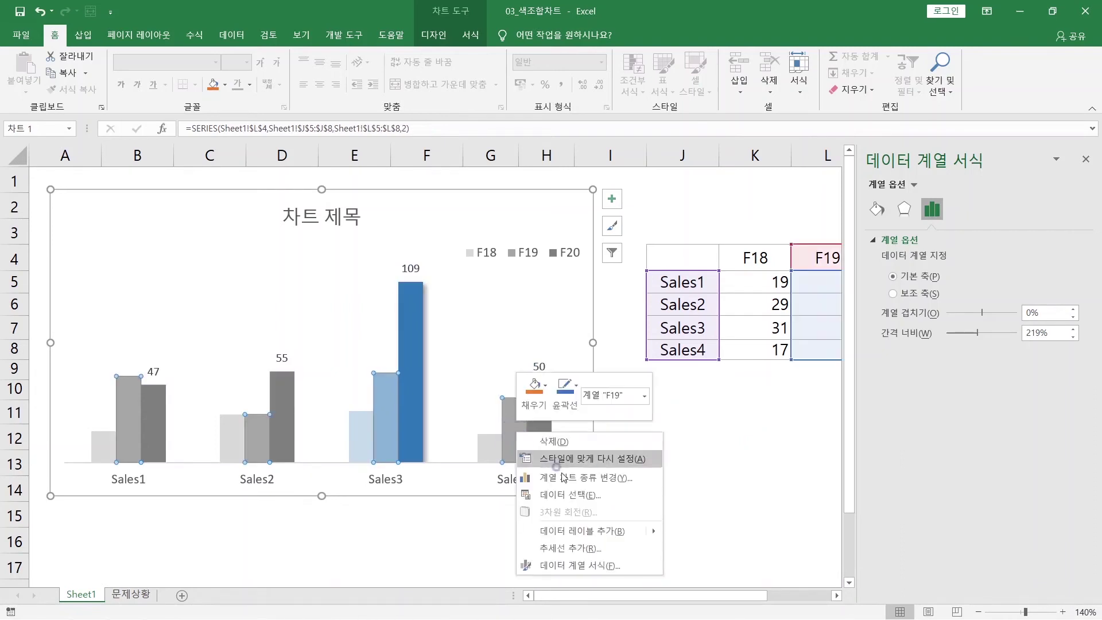
{"action": "left_click", "coordinate": [593, 533]}
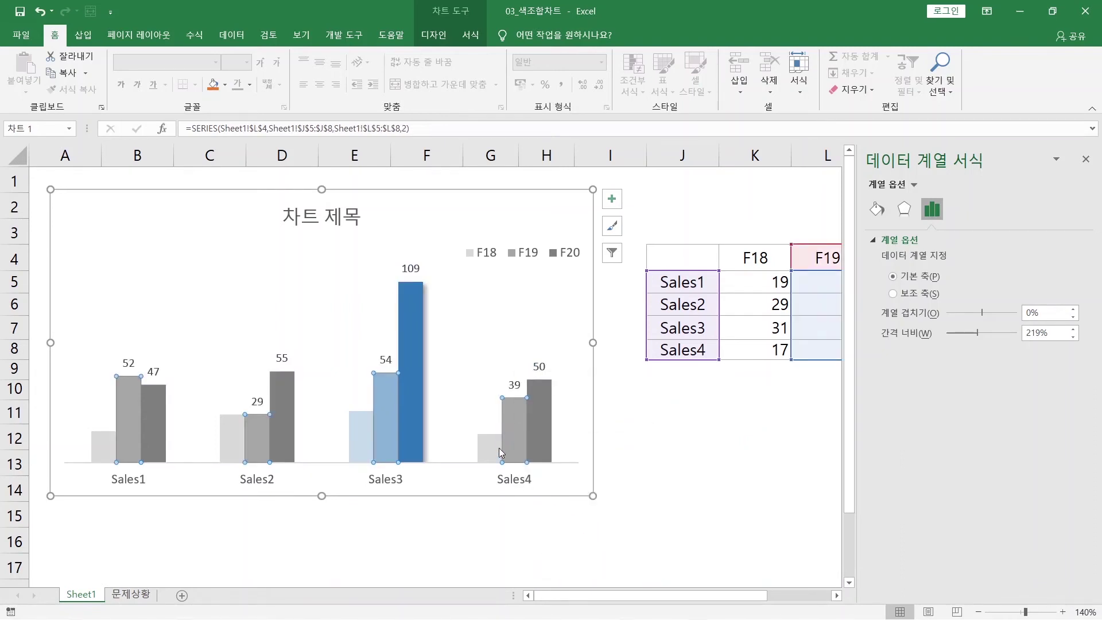
Step: Add data labels to the whole F18 series
{"action": "left_click", "coordinate": [494, 450]}
{"action": "right_click", "coordinate": [494, 450]}
{"action": "left_click", "coordinate": [576, 549]}
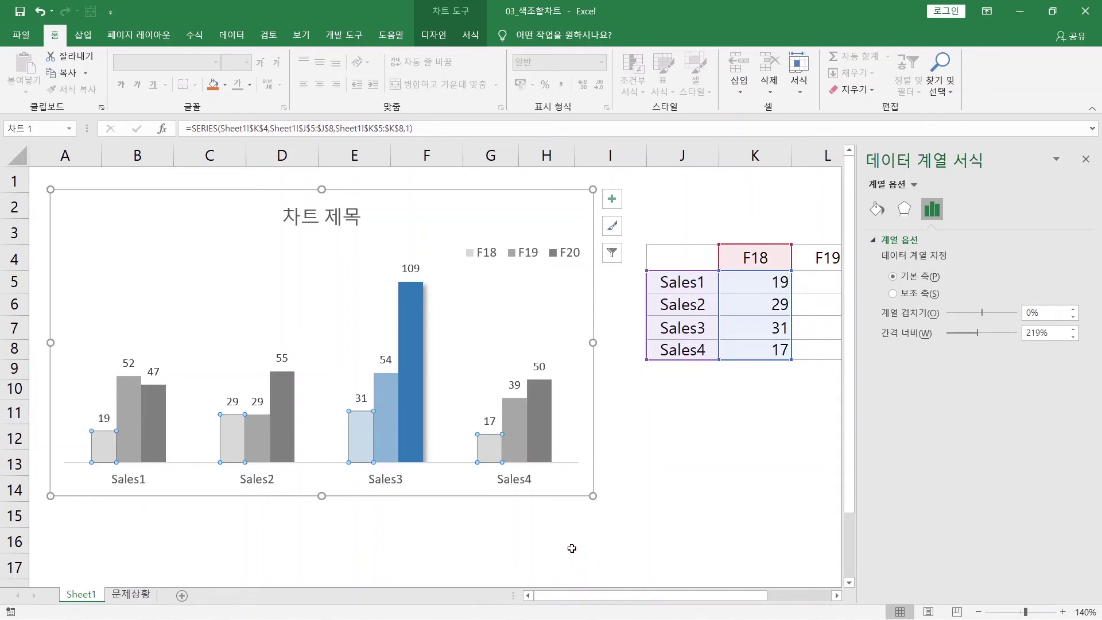
Step: Reduce the F18 series' data labels to font size 7 and colour them mid-grey from the black theme shades
{"action": "left_click", "coordinate": [488, 425]}
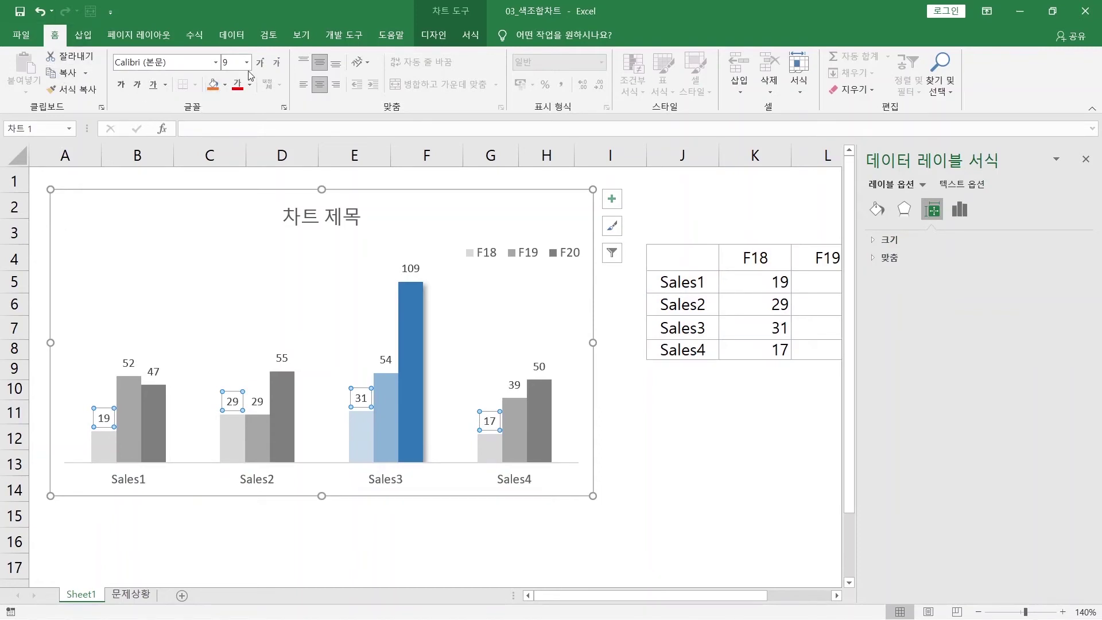
{"action": "left_click", "coordinate": [277, 64]}
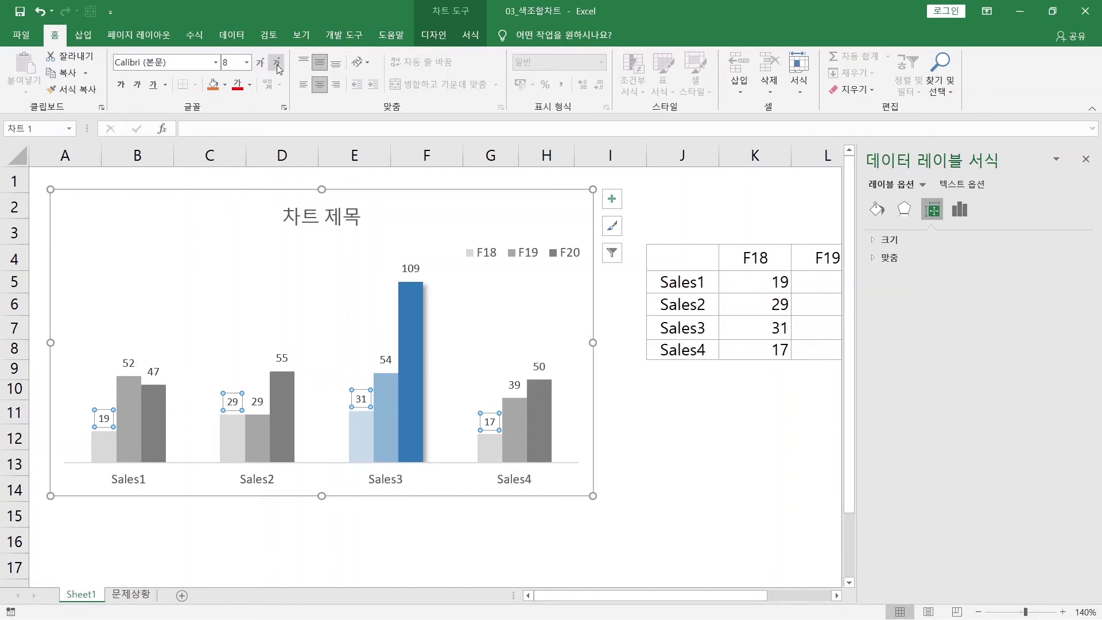
{"action": "left_click", "coordinate": [278, 67]}
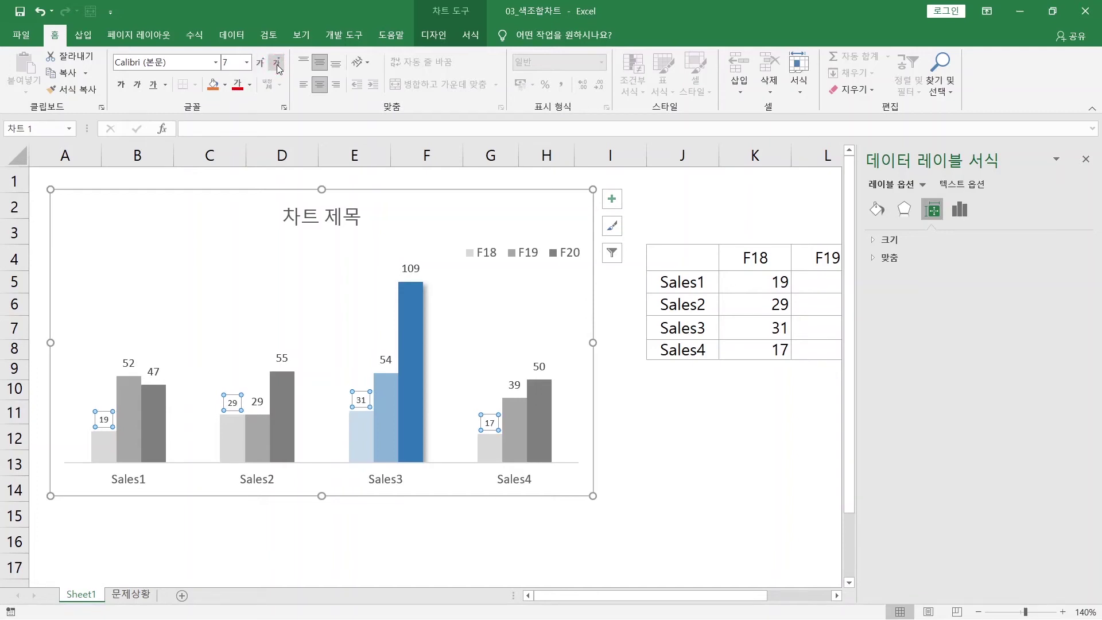
{"action": "left_click", "coordinate": [251, 86]}
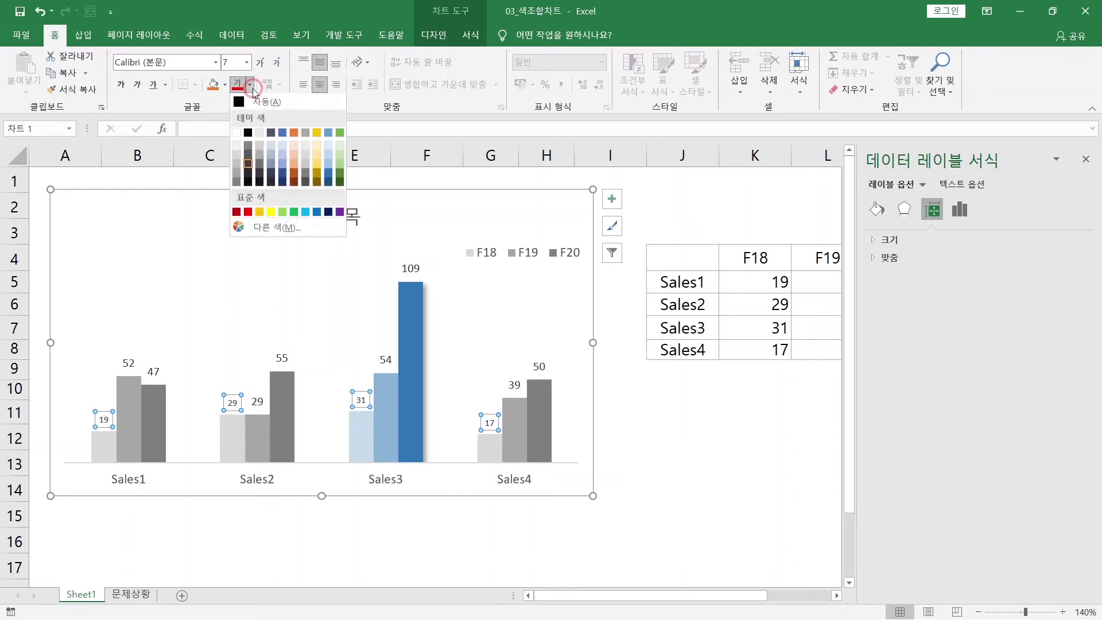
{"action": "left_click", "coordinate": [250, 147]}
Step: Reduce the F19 series' data labels to font size 7 and apply the same grey font colour
{"action": "left_click", "coordinate": [260, 402]}
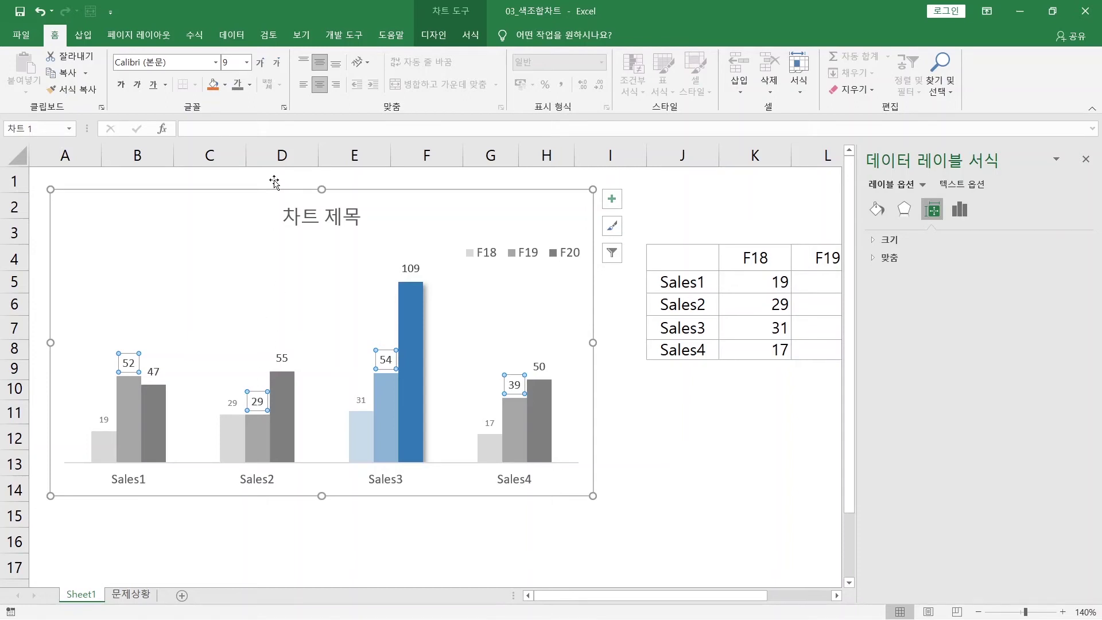
{"action": "left_click", "coordinate": [276, 62]}
{"action": "left_click", "coordinate": [276, 62]}
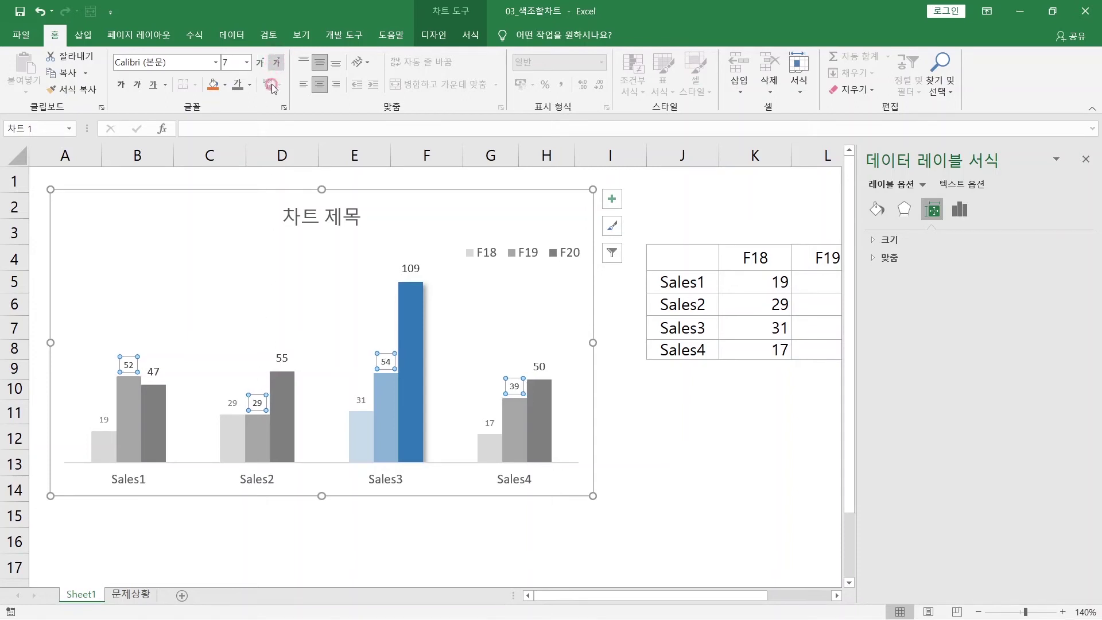
{"action": "left_click", "coordinate": [236, 86]}
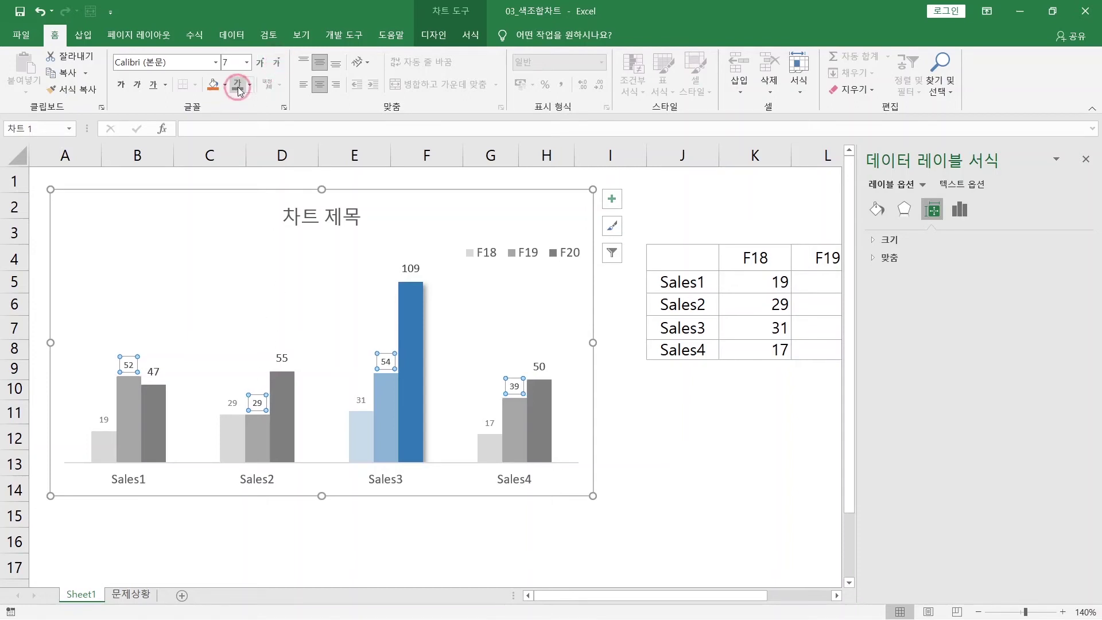
Step: Reduce the F20 series' data labels to font size 7 and apply the same grey font colour
{"action": "left_click", "coordinate": [284, 353]}
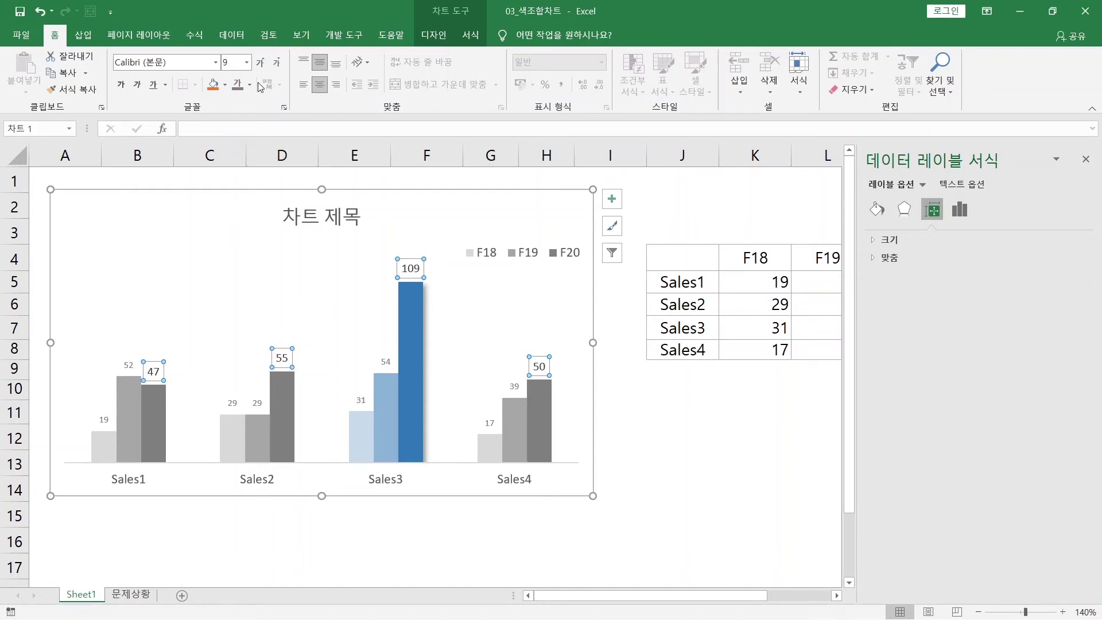
{"action": "left_click", "coordinate": [275, 62]}
{"action": "left_click", "coordinate": [276, 62]}
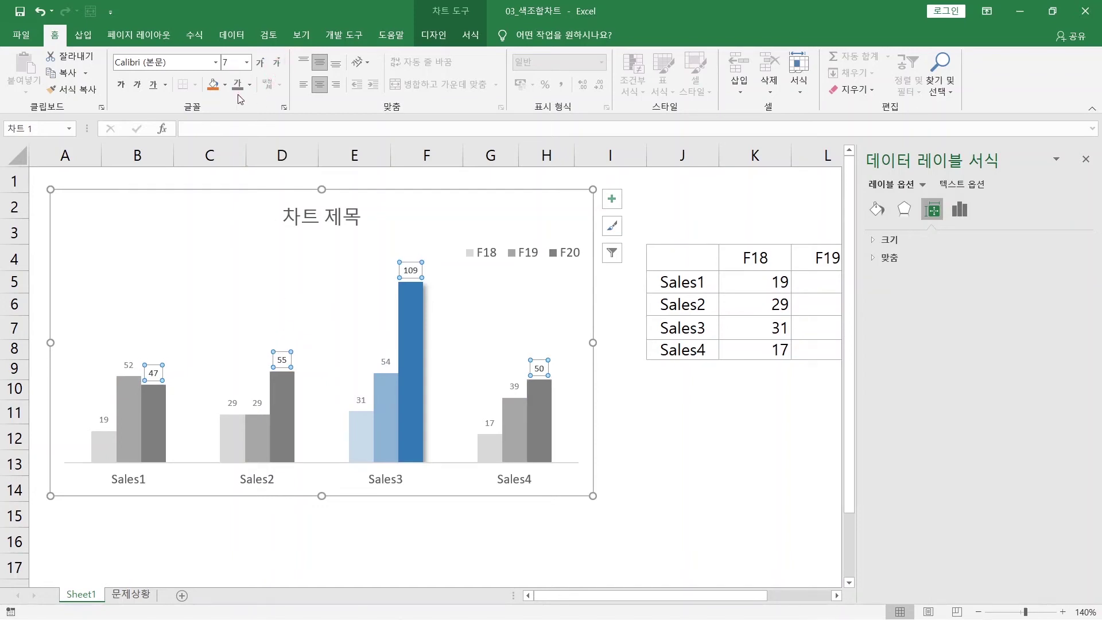
{"action": "left_click", "coordinate": [239, 89]}
Step: Make only the F18 data label of Sales3 bold and dark blue
{"action": "left_click", "coordinate": [358, 404]}
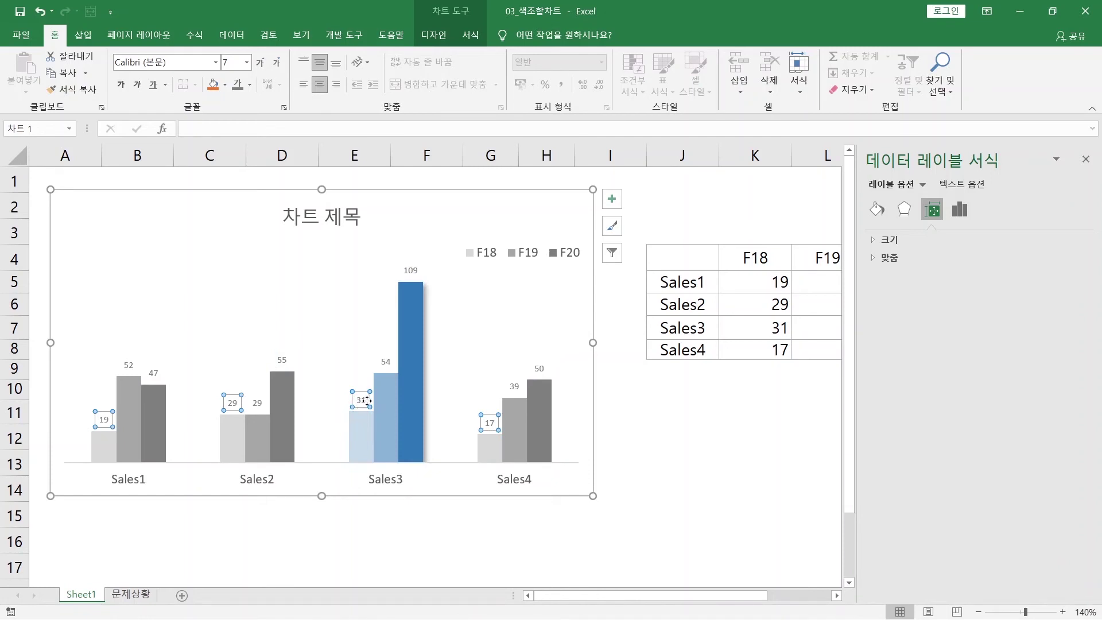
{"action": "left_click", "coordinate": [364, 402]}
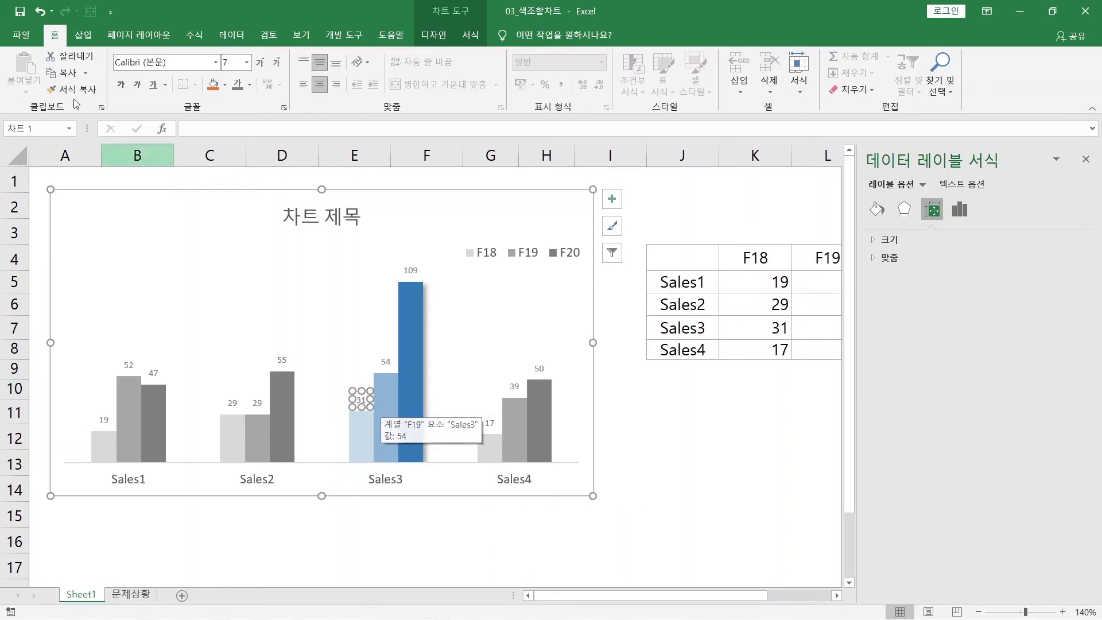
{"action": "left_click", "coordinate": [122, 86]}
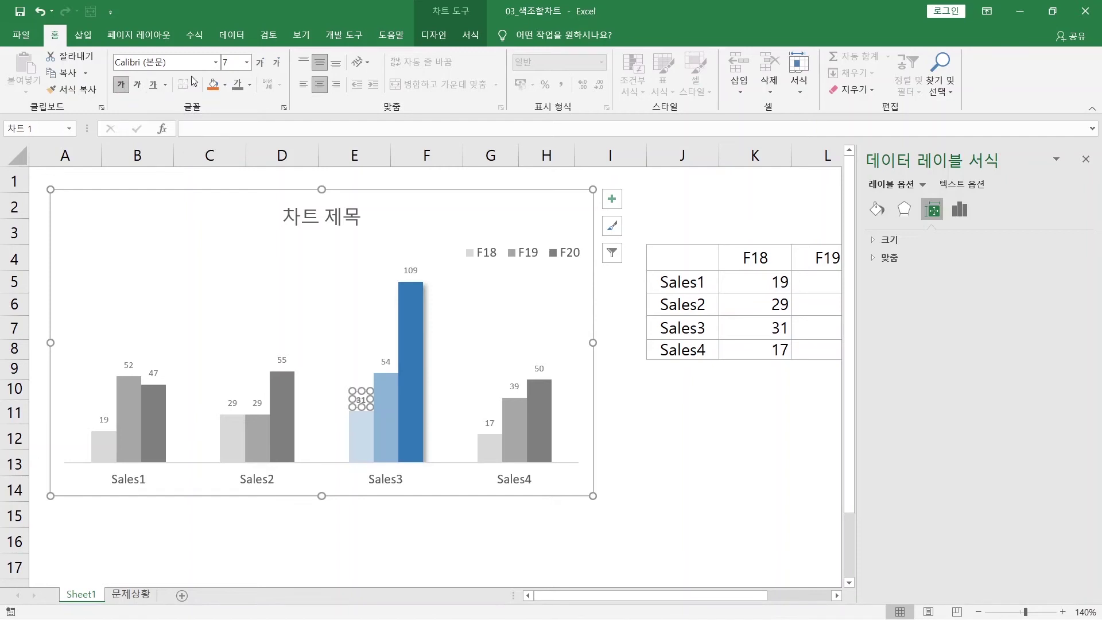
{"action": "left_click", "coordinate": [249, 89]}
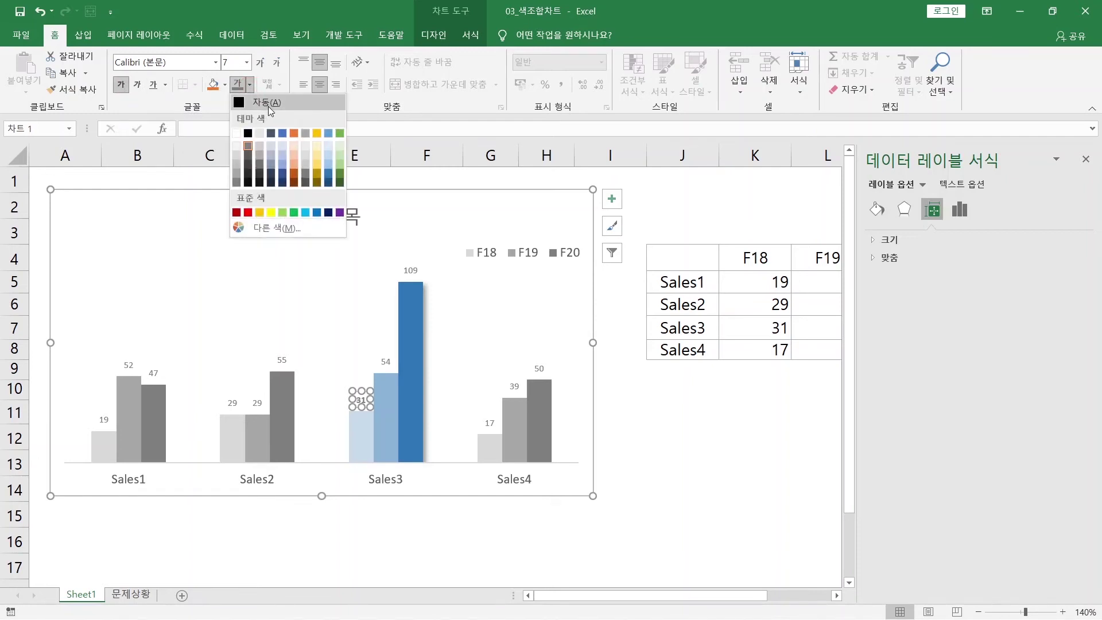
{"action": "left_click", "coordinate": [329, 172]}
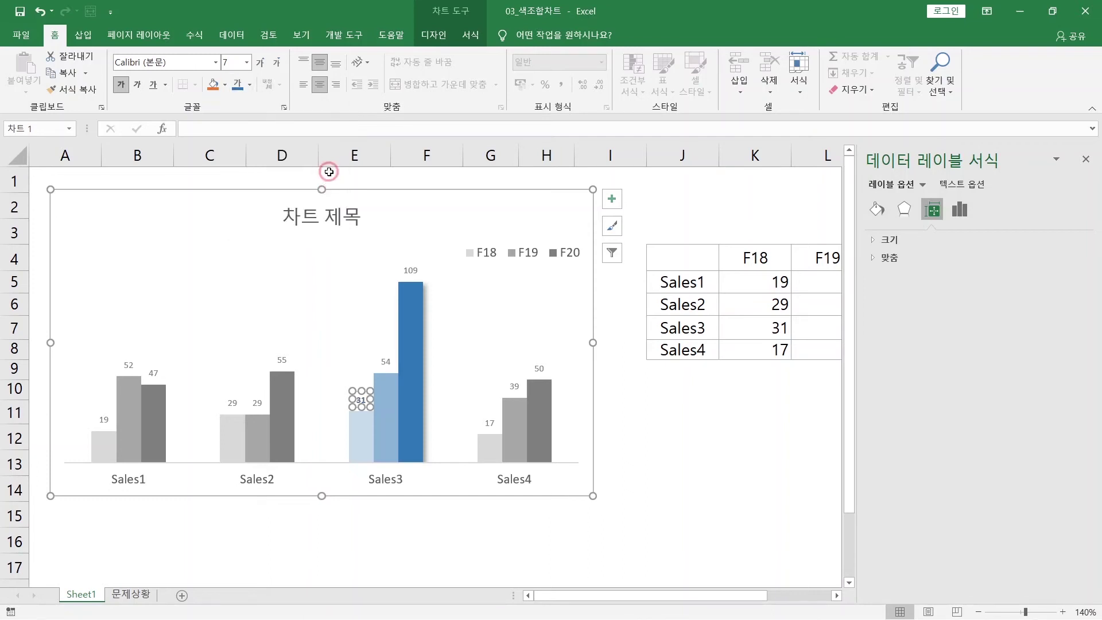
Step: Make only the F19 data label of Sales3 bold in the same dark blue
{"action": "left_click", "coordinate": [391, 364]}
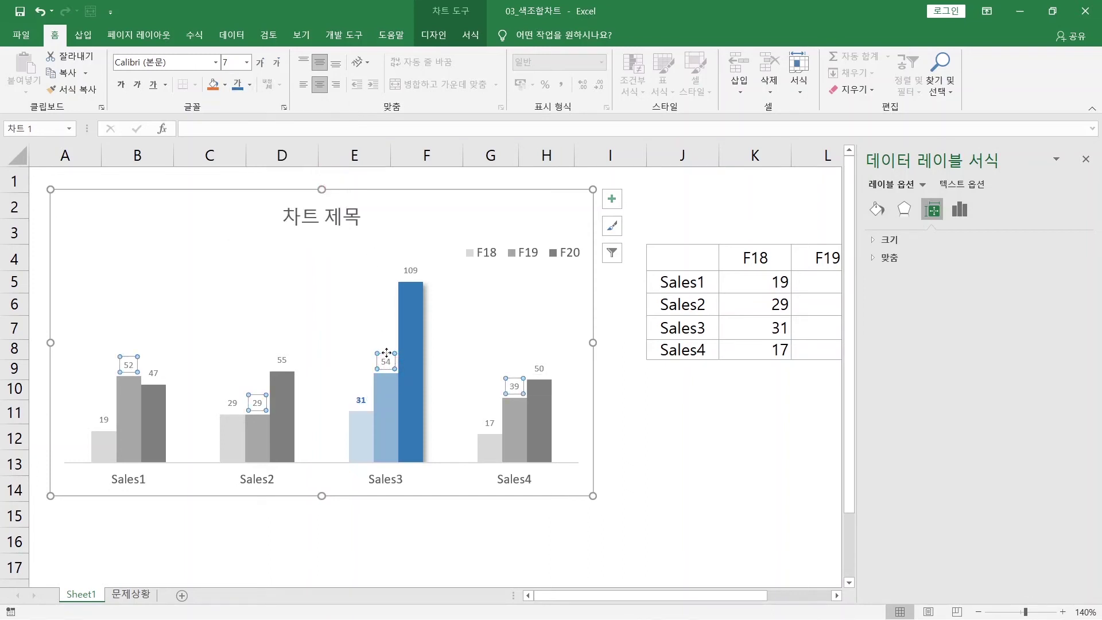
{"action": "left_click", "coordinate": [388, 354]}
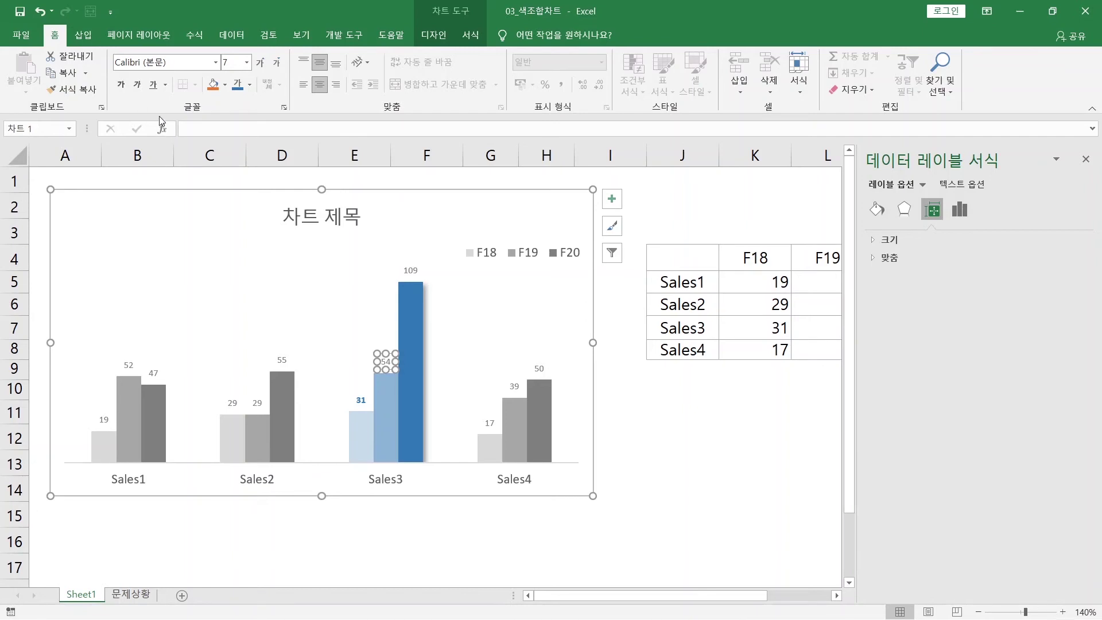
{"action": "left_click", "coordinate": [123, 86]}
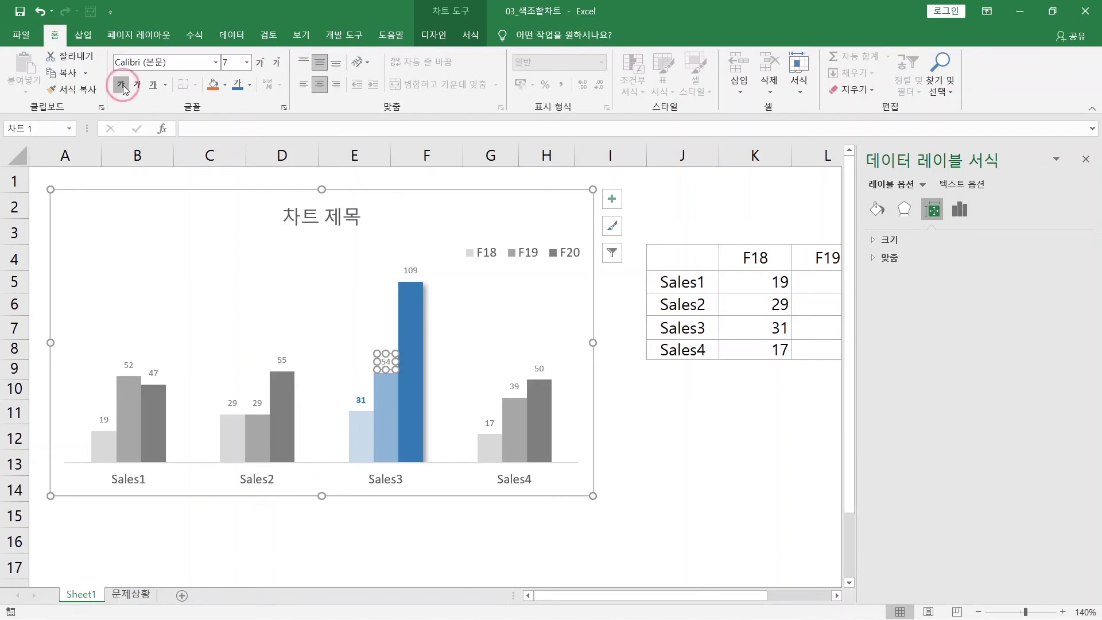
{"action": "left_click", "coordinate": [238, 84]}
Step: Make only the F20 data label of Sales3 bold in the same dark blue
{"action": "left_click", "coordinate": [410, 268]}
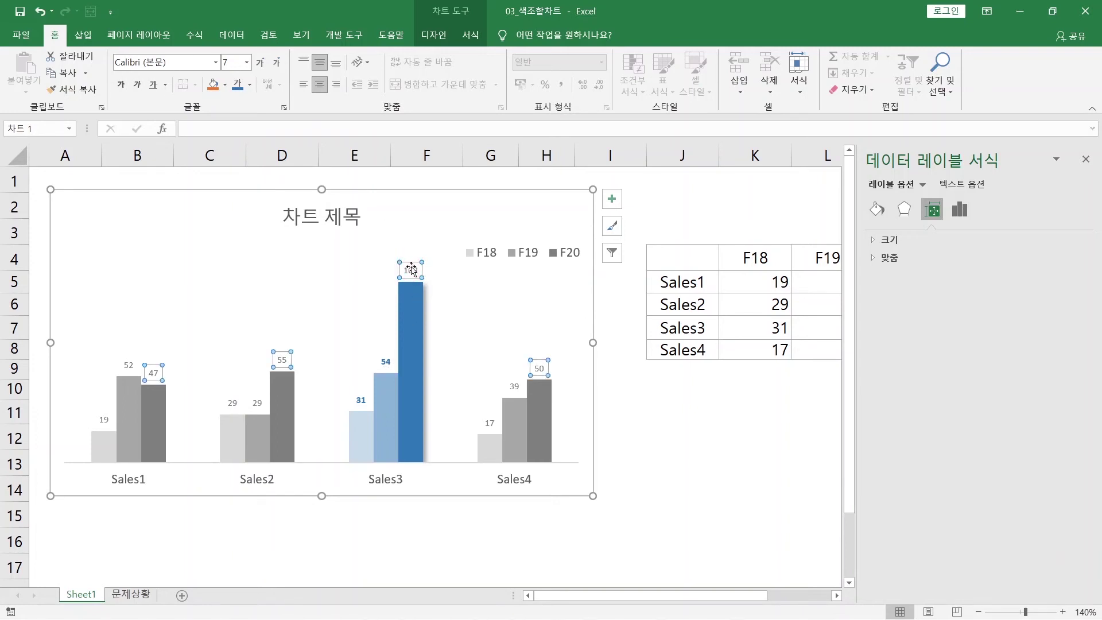
{"action": "left_click", "coordinate": [412, 268]}
{"action": "left_click", "coordinate": [120, 85]}
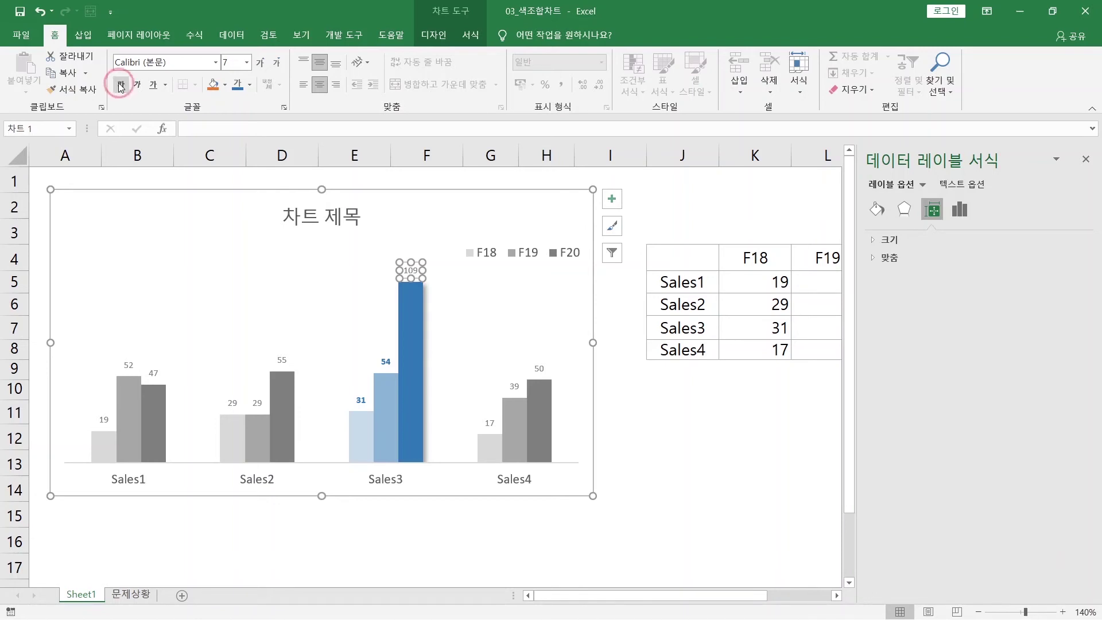
{"action": "left_click", "coordinate": [235, 87]}
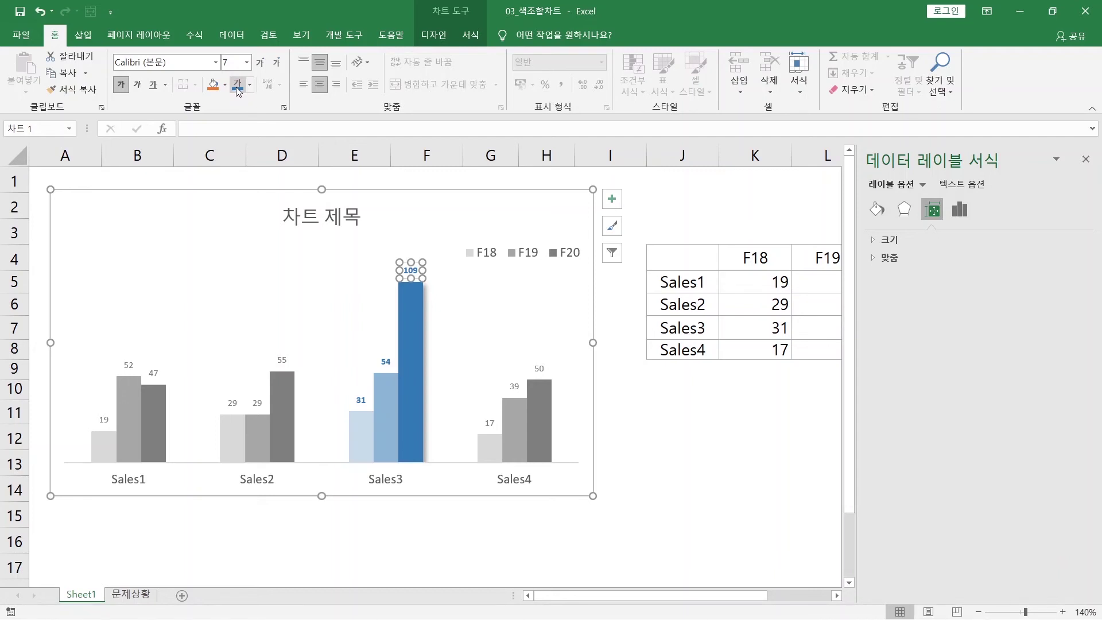
Step: Enlarge the F20 data label of Sales3 to font size 10 and deselect the chart
{"action": "left_click", "coordinate": [261, 66]}
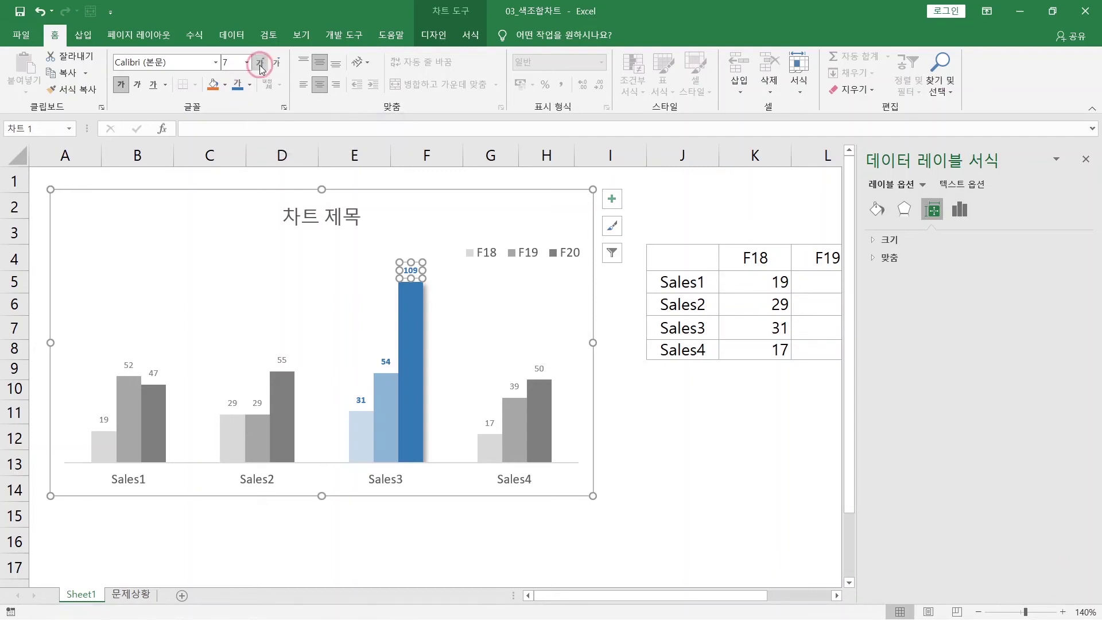
{"action": "left_click", "coordinate": [261, 67]}
{"action": "left_click", "coordinate": [261, 67]}
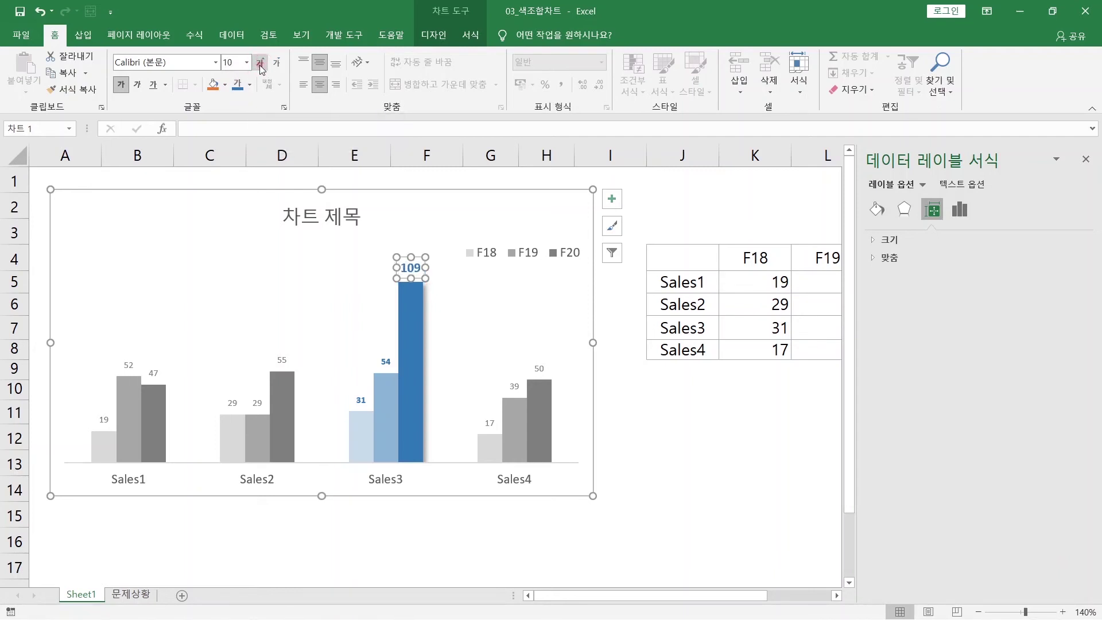
{"action": "left_click", "coordinate": [666, 457]}
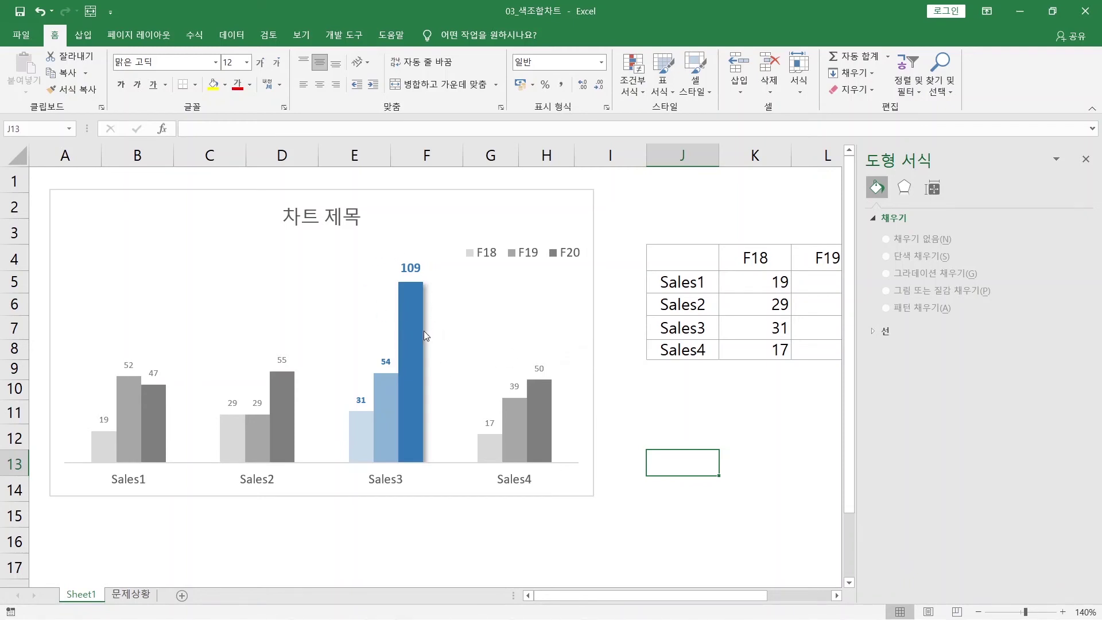
Step: Draw a horizontal straight line about 12.6 cm long across the chart, crossing the upper part of the F20 bar of Sales3
{"action": "mouse_move", "coordinate": [425, 335]}
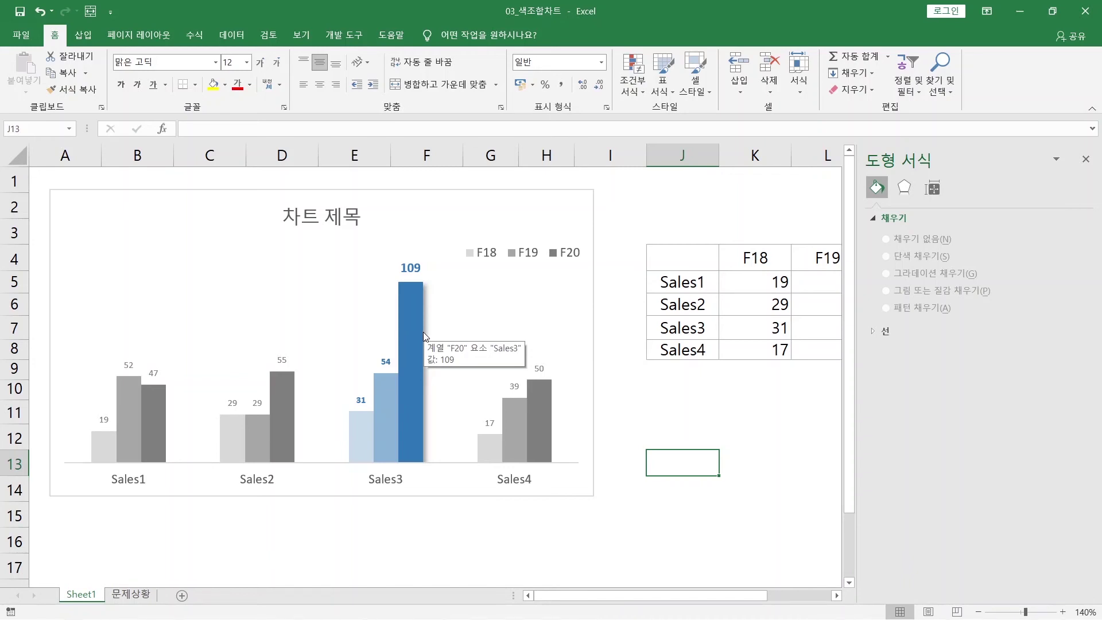
{"action": "left_click", "coordinate": [90, 40]}
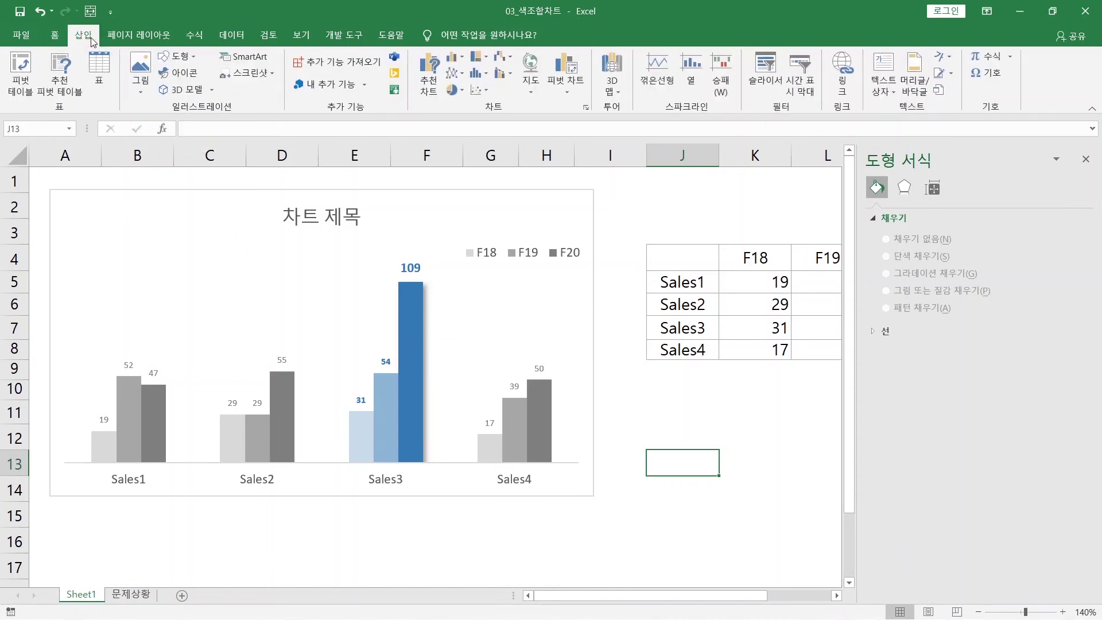
{"action": "left_click", "coordinate": [183, 56]}
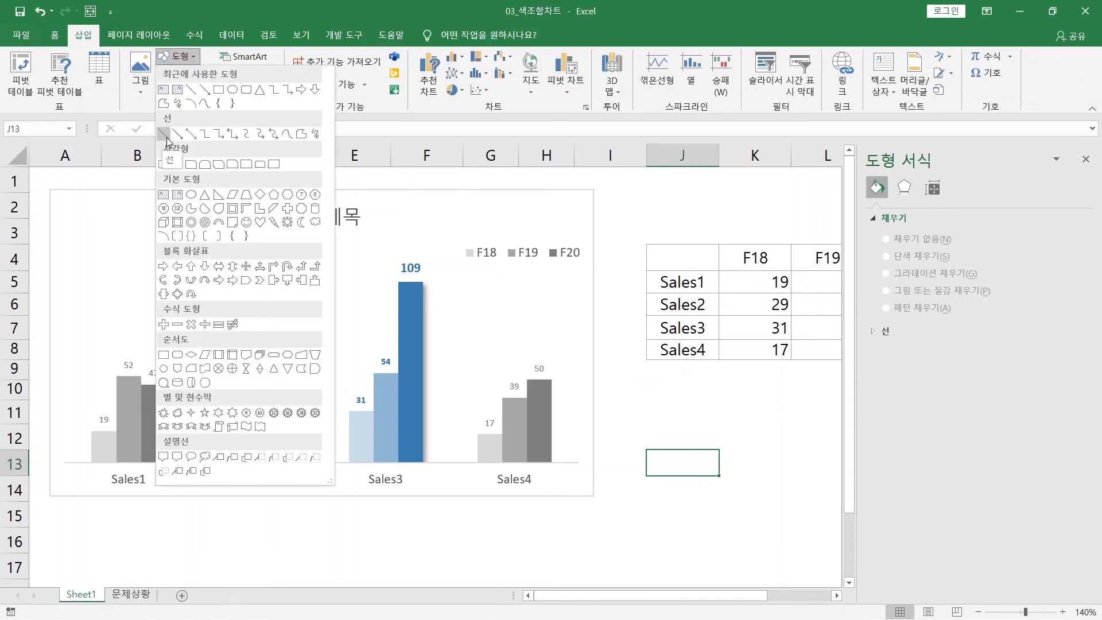
{"action": "left_click", "coordinate": [165, 137]}
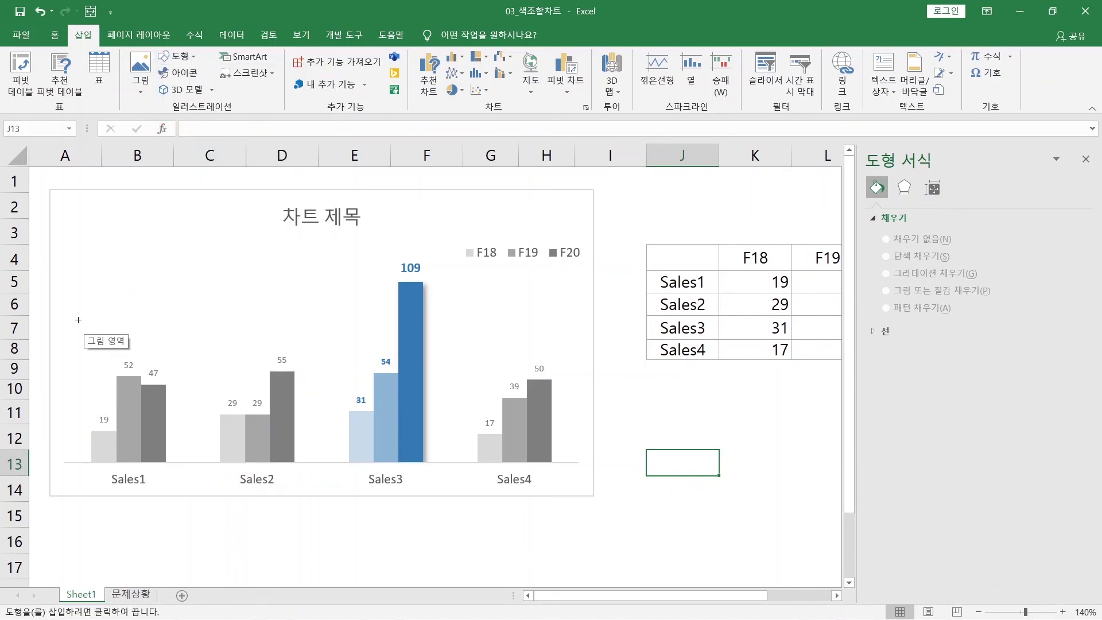
{"action": "mouse_move", "coordinate": [78, 319]}
{"action": "left_mouse_down"}
{"action": "mouse_move", "coordinate": [483, 320]}
{"action": "mouse_move", "coordinate": [556, 337]}
{"action": "left_mouse_up"}
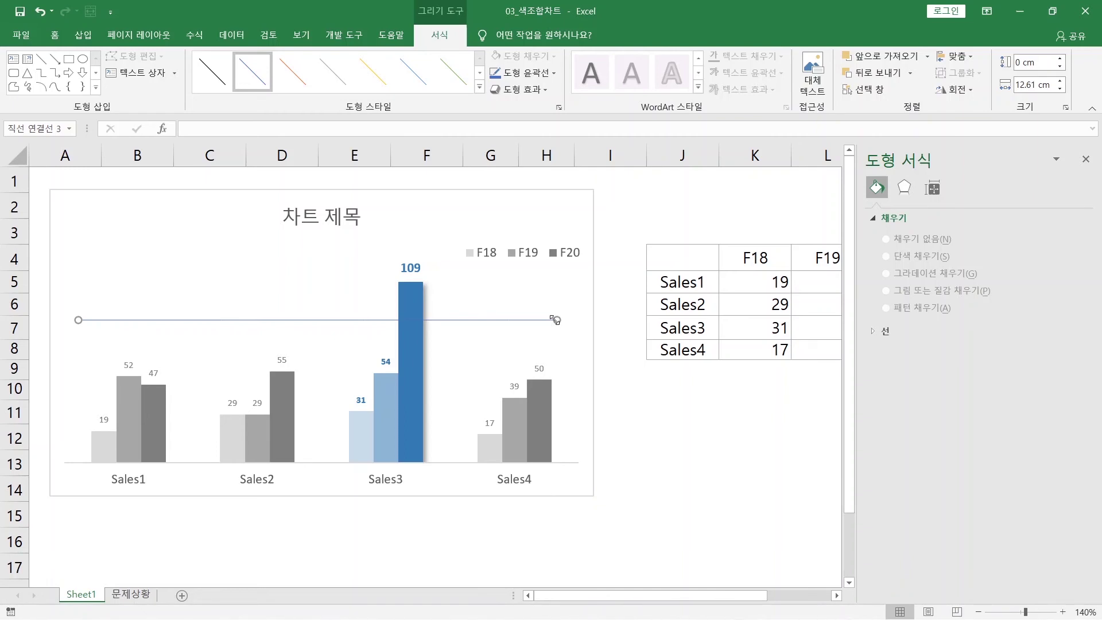
Step: Change the outline colour of the horizontal line to light grey
{"action": "left_click", "coordinate": [549, 319]}
{"action": "right_click", "coordinate": [549, 320]}
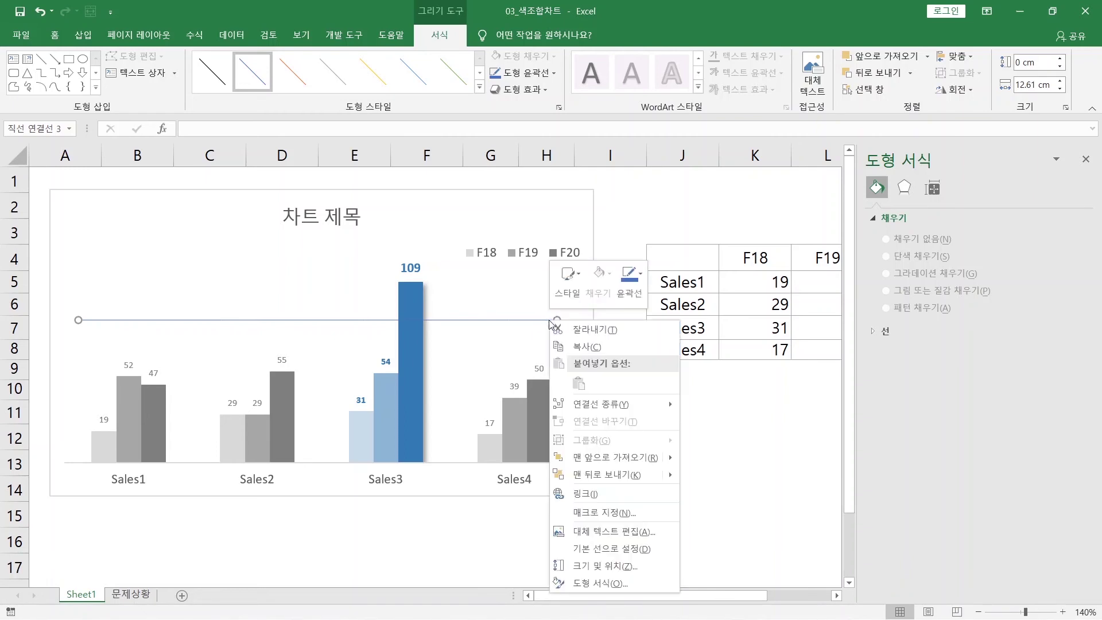
{"action": "left_click", "coordinate": [611, 565]}
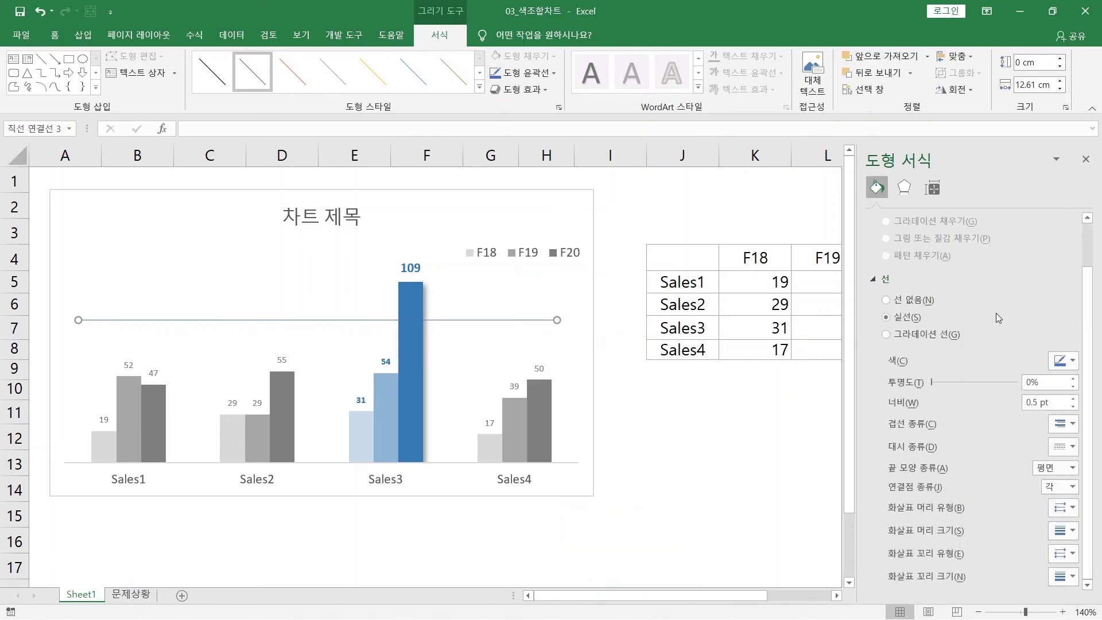
{"action": "left_click", "coordinate": [1063, 360]}
{"action": "left_click", "coordinate": [1000, 426]}
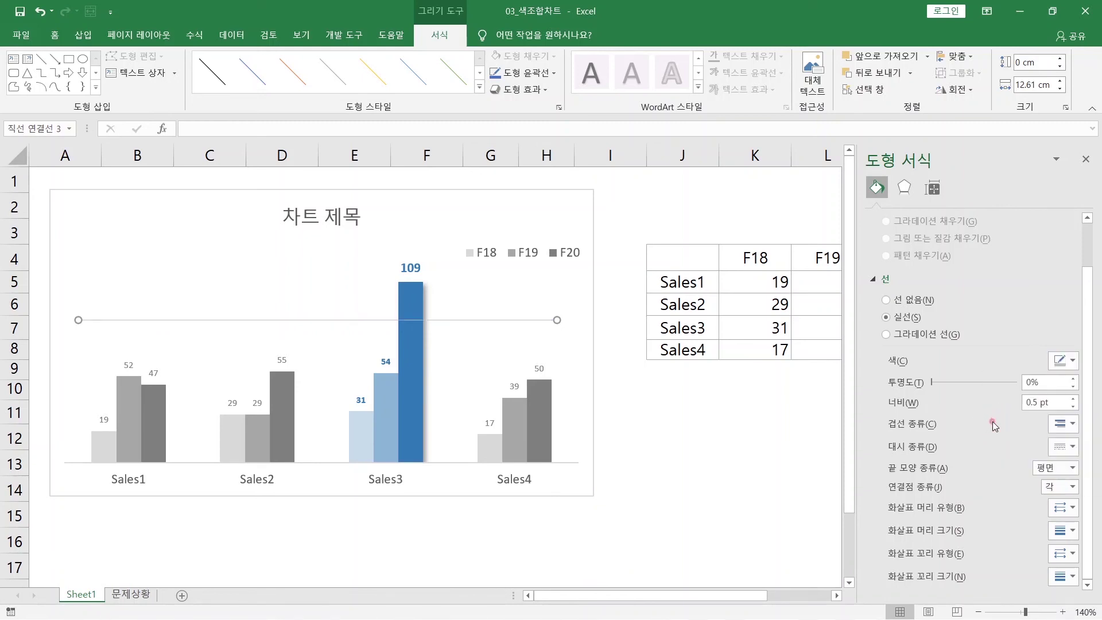
Step: Give the horizontal line a dashed style, lower it to just above the Sales2 F20 label, and deselect it
{"action": "left_click", "coordinate": [1061, 452]}
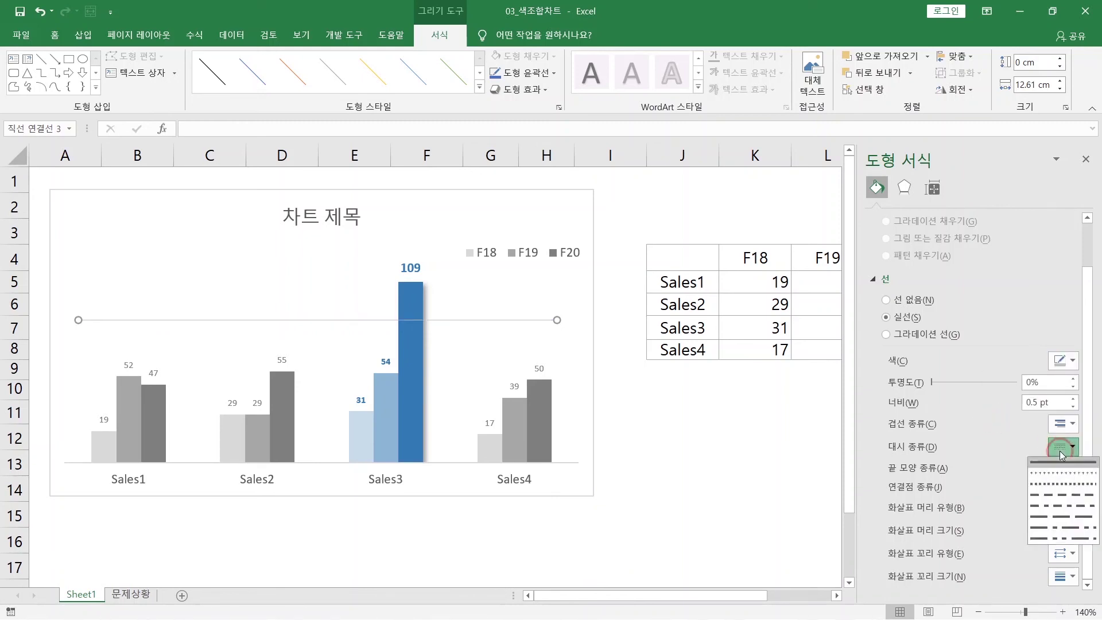
{"action": "left_click", "coordinate": [1060, 495]}
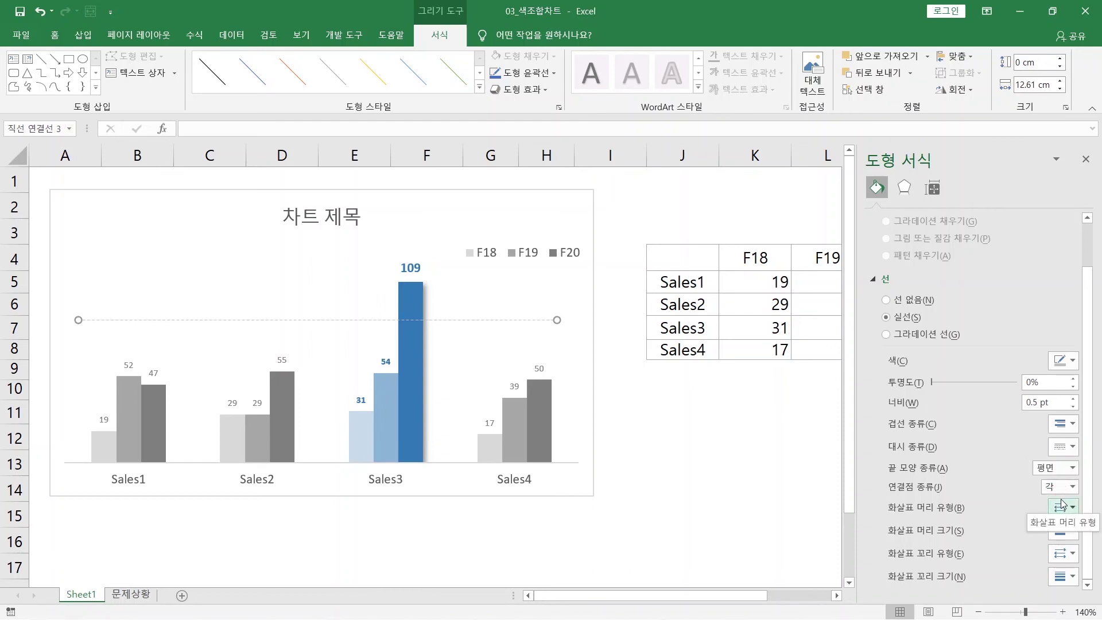
{"action": "left_click_drag", "start_coordinate": [463, 321], "coordinate": [464, 348]}
{"action": "left_click", "coordinate": [727, 444]}
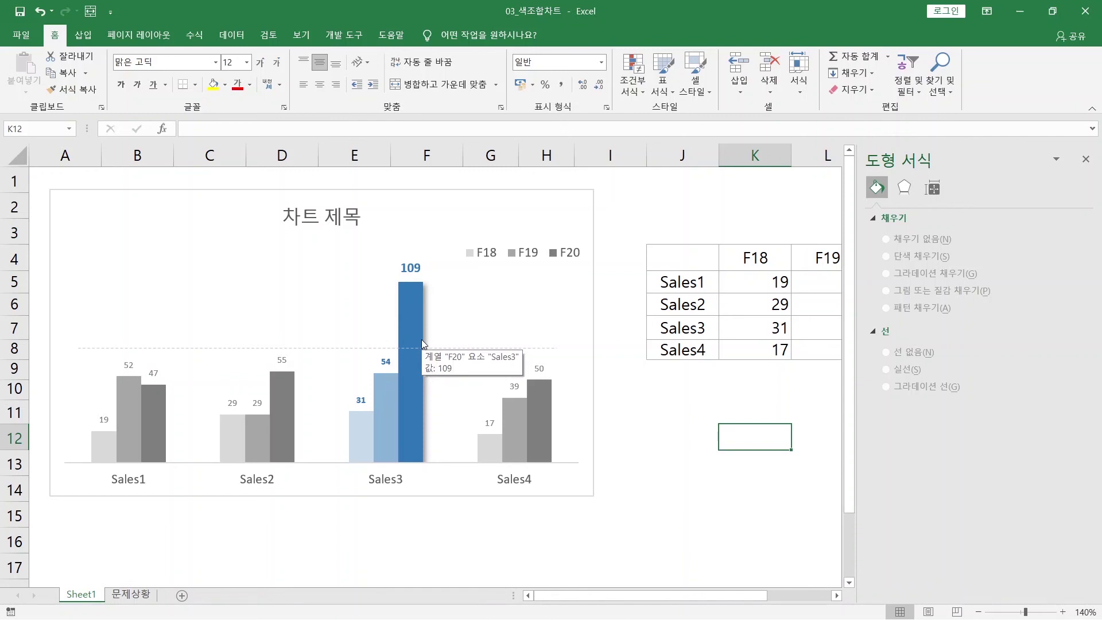
Step: Replace the chart title with "Sales Performance" and move it to the chart's upper-left corner
{"action": "left_click", "coordinate": [308, 216]}
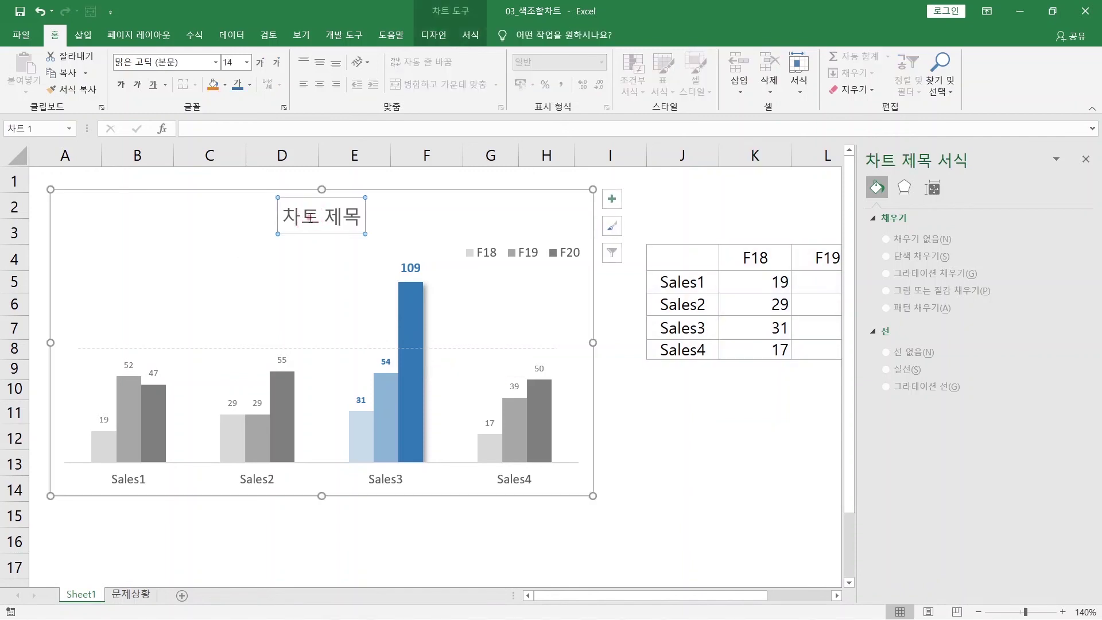
{"action": "left_click_drag", "start_coordinate": [286, 216], "coordinate": [356, 222]}
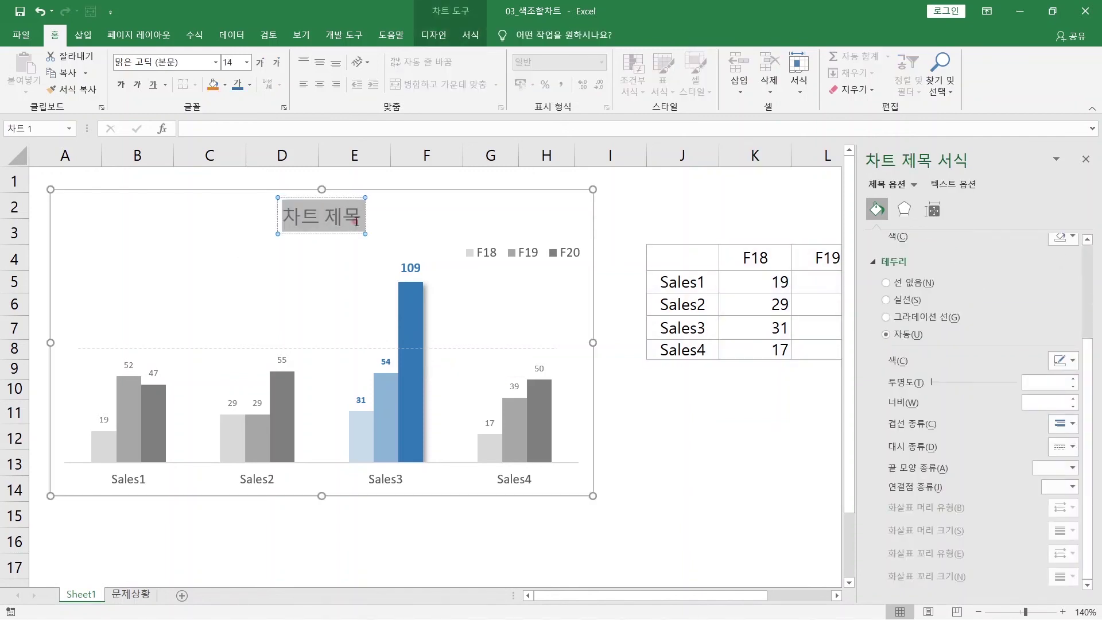
{"action": "type", "text": "Sale"}
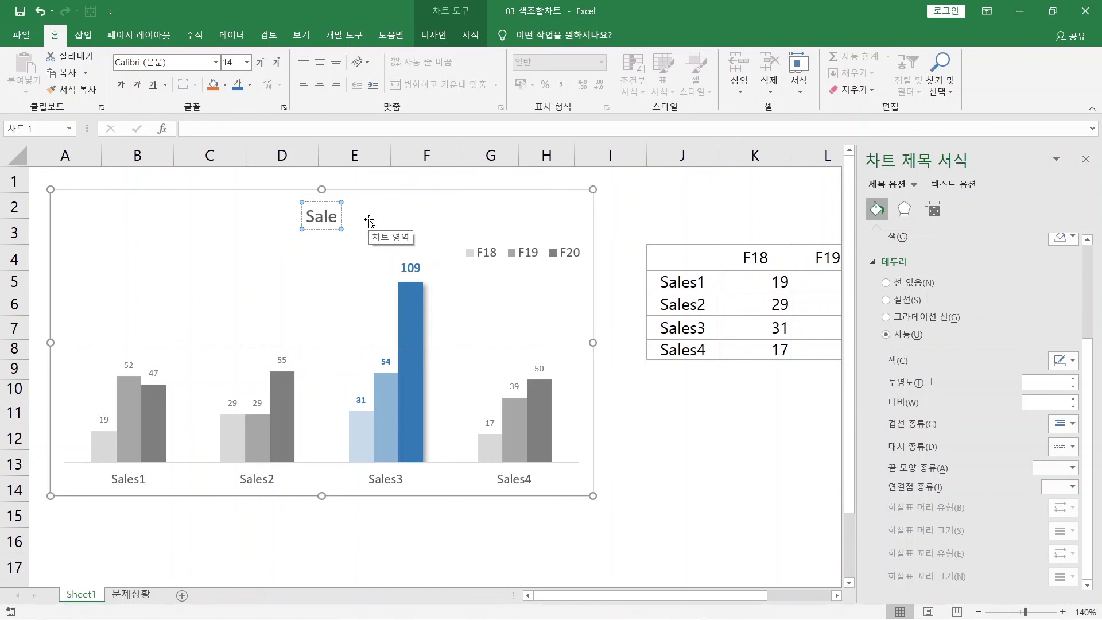
{"action": "type", "text": "s Perform"}
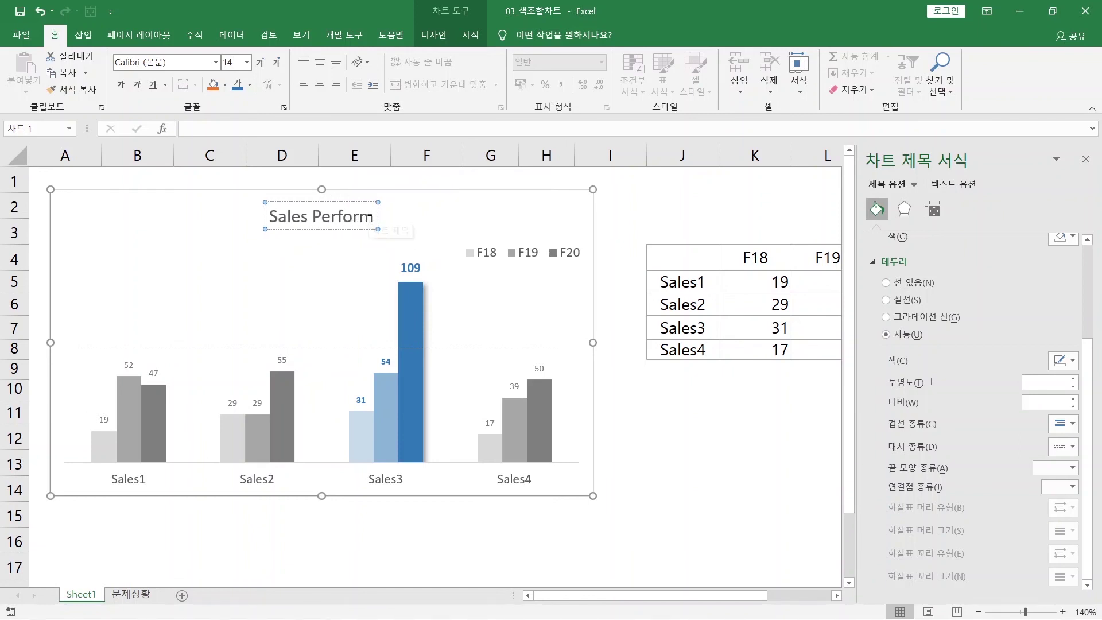
{"action": "type", "text": "ance"}
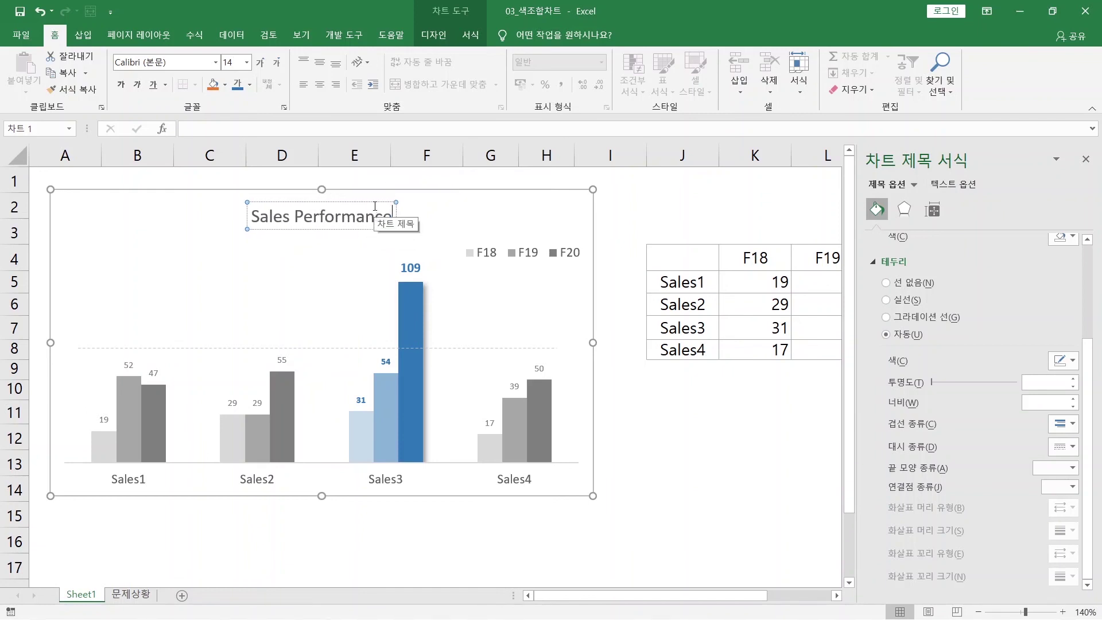
{"action": "left_click_drag", "start_coordinate": [374, 204], "coordinate": [194, 201]}
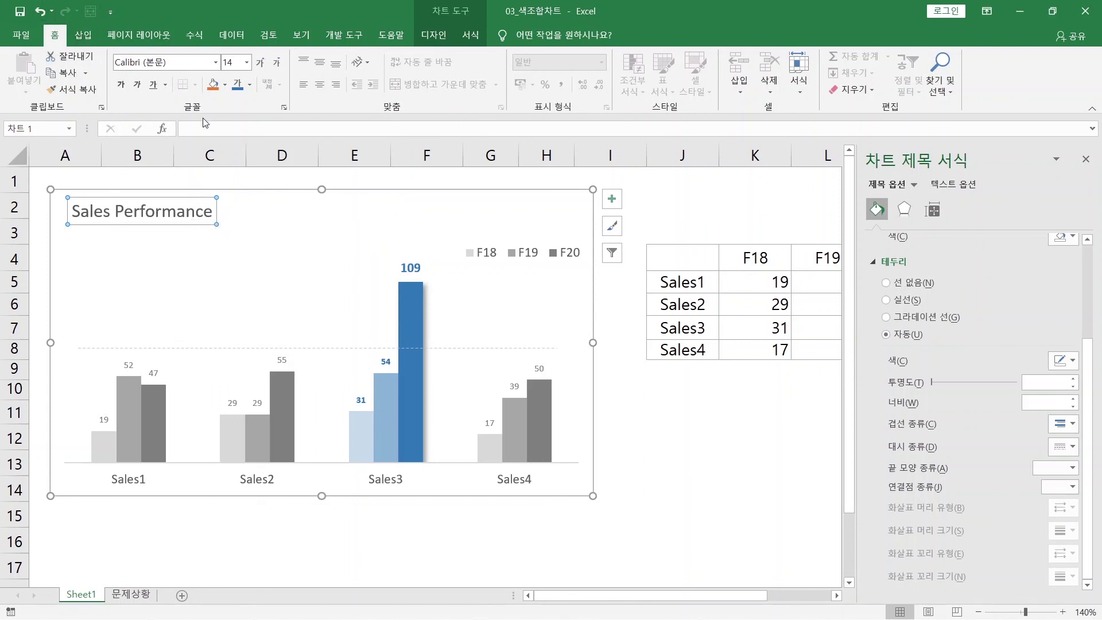
Step: Make the chart title dark blue and bold, deselect the chart, and close the formatting pane
{"action": "left_click", "coordinate": [250, 85]}
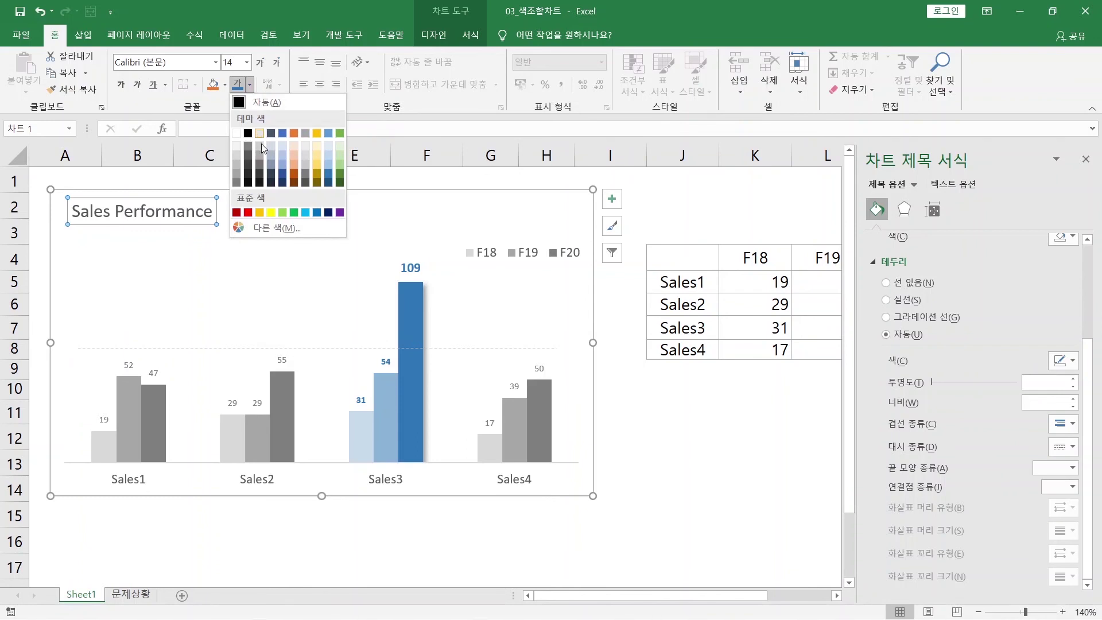
{"action": "left_click", "coordinate": [327, 180]}
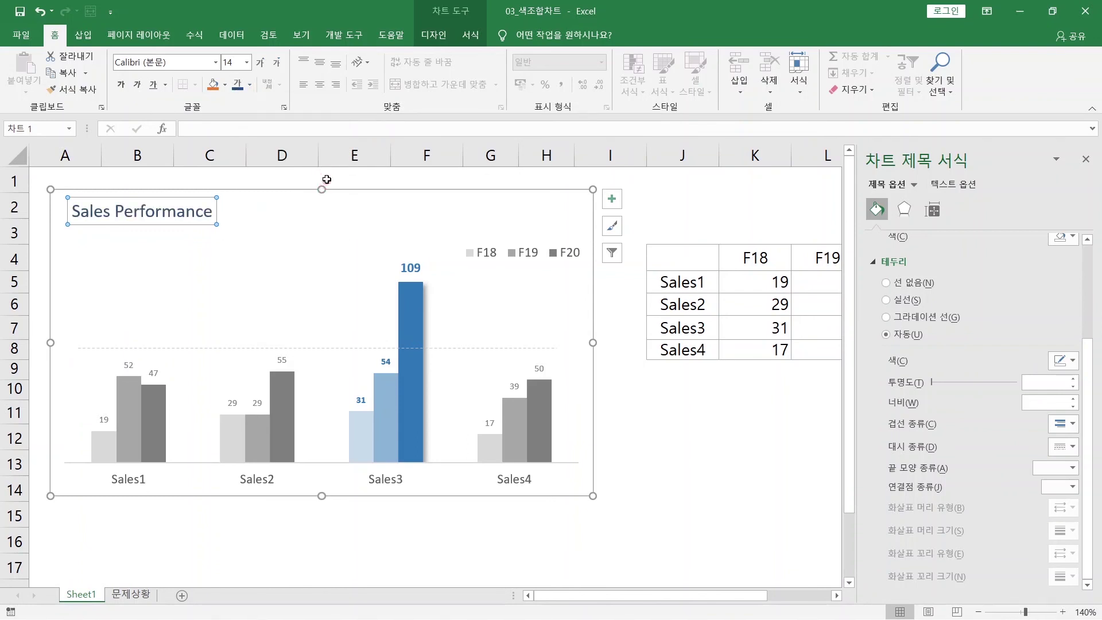
{"action": "left_click", "coordinate": [121, 85]}
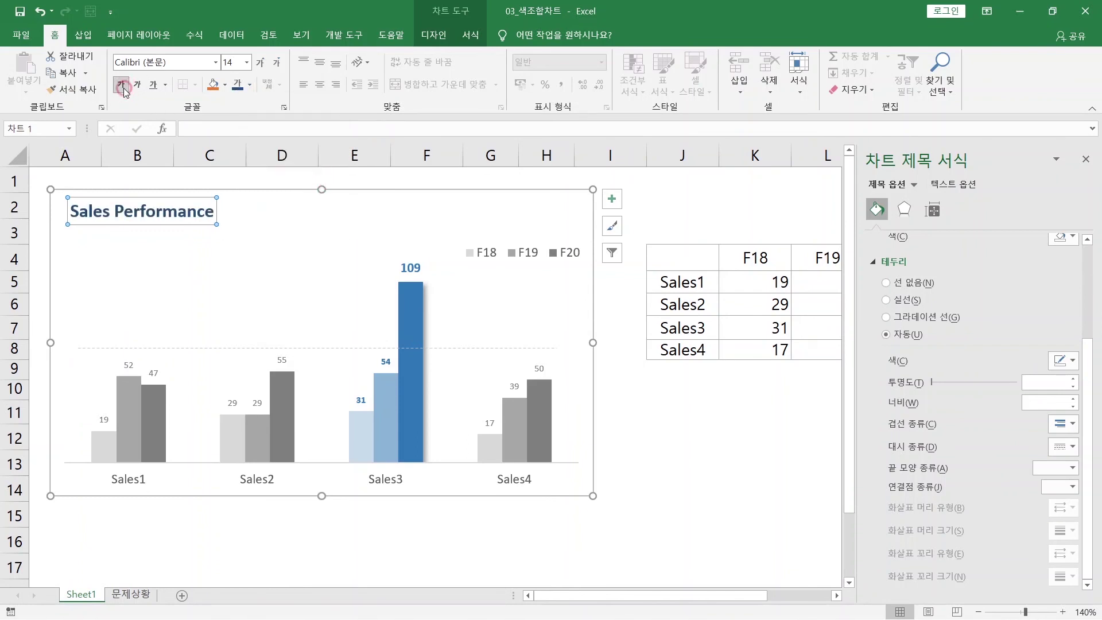
{"action": "left_click", "coordinate": [693, 483]}
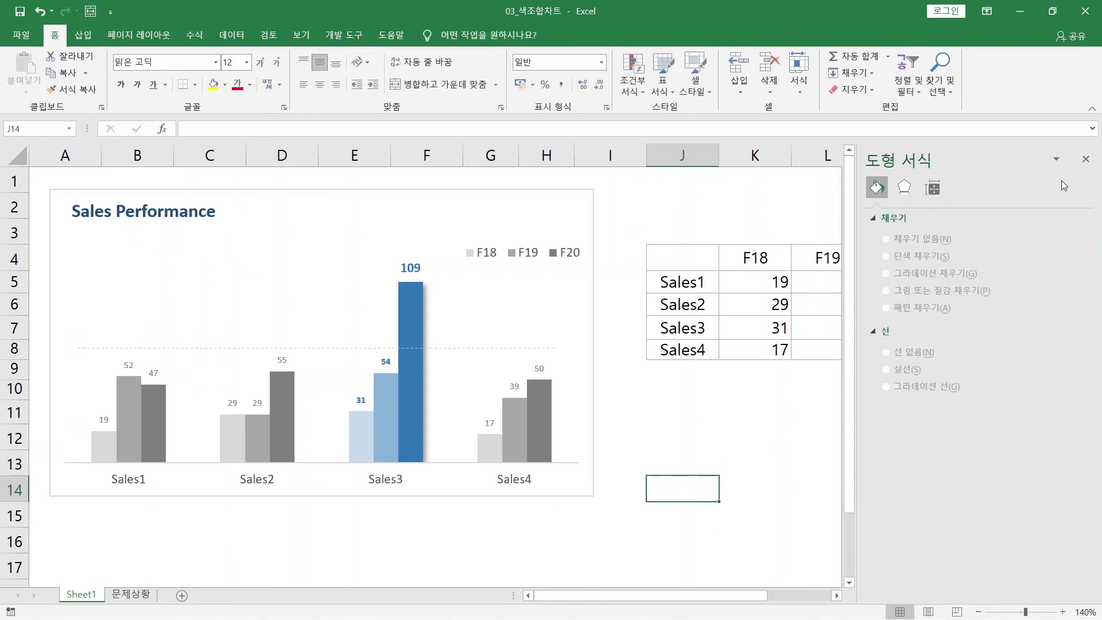
{"action": "left_click", "coordinate": [1085, 161]}
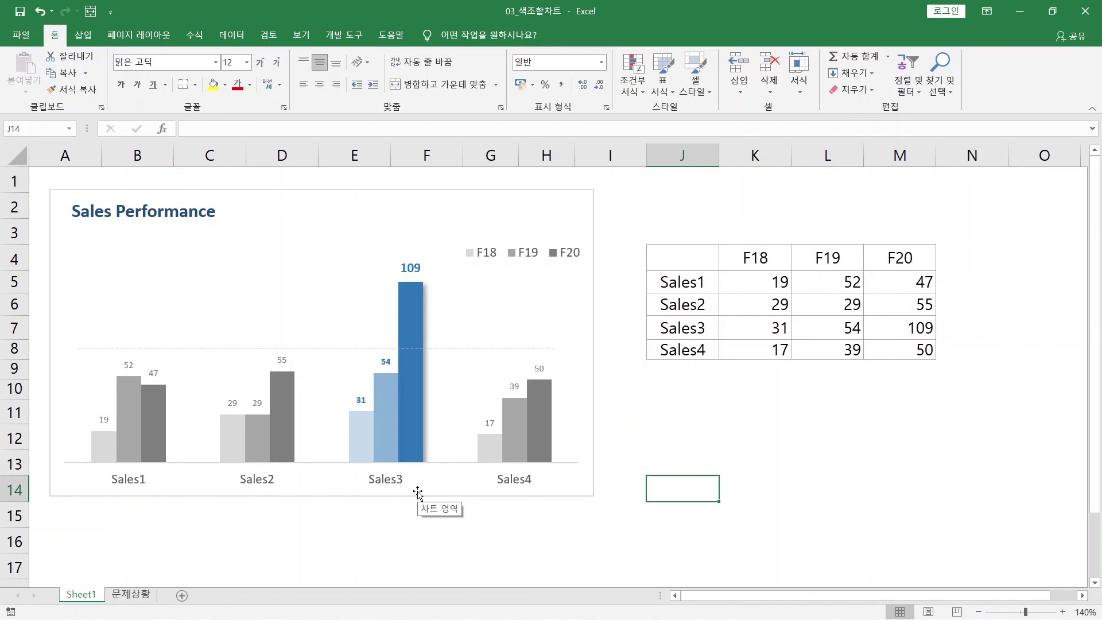
Step: Compare the original chart on the 문제상황 sheet with the restyled chart on Sheet1
{"action": "left_click", "coordinate": [129, 597]}
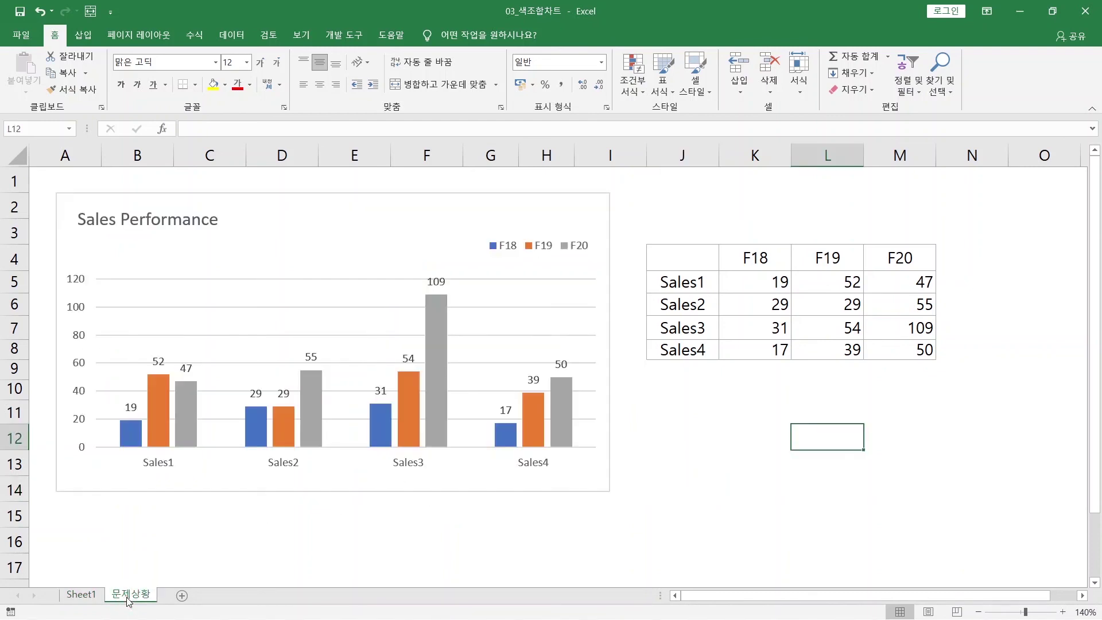
{"action": "left_click", "coordinate": [90, 595]}
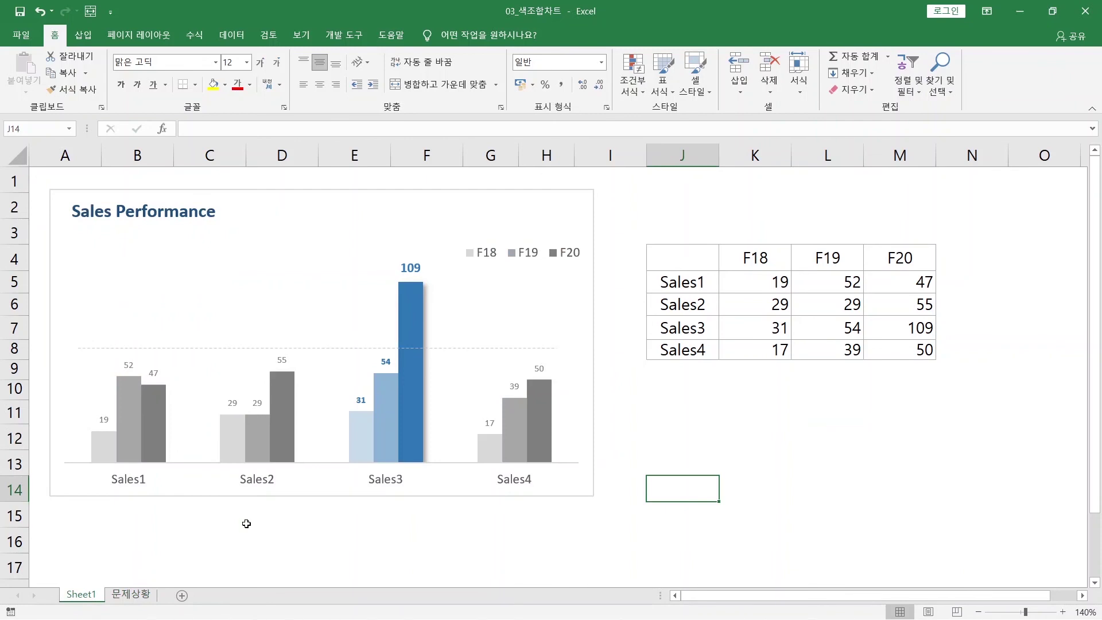